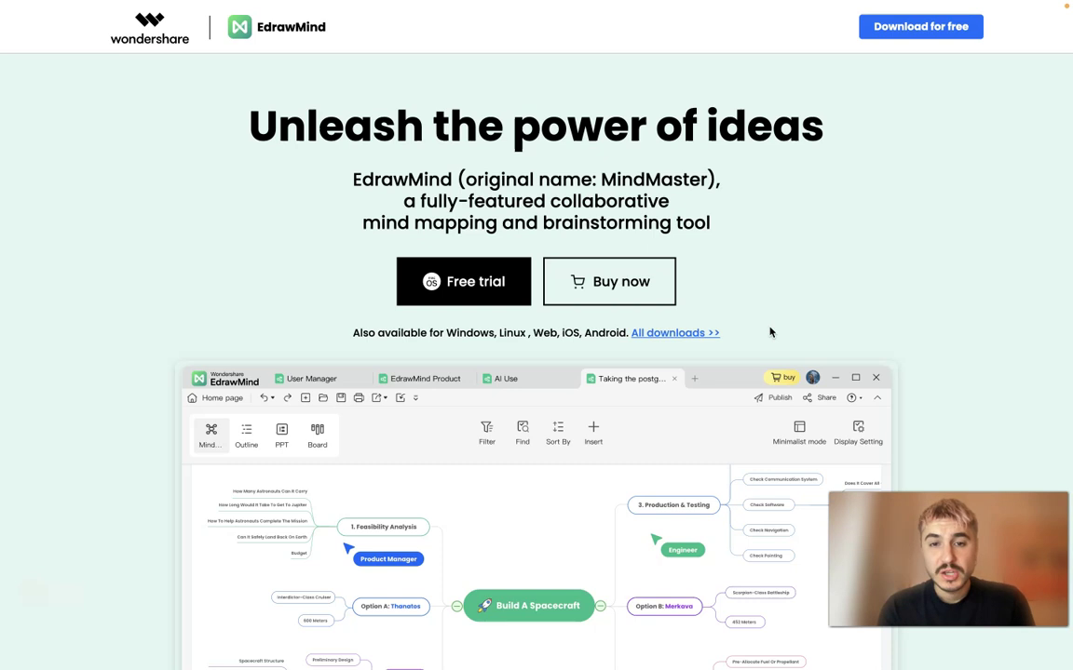
Scroll the EdrawMind homepage past the demo map to the trusted-brands row and Brainstorming section
{"action": "scroll", "coordinate": [769, 332], "scroll_direction": "down", "scroll_amount": 2}
{"action": "scroll", "coordinate": [769, 332], "scroll_direction": "down", "scroll_amount": 1}
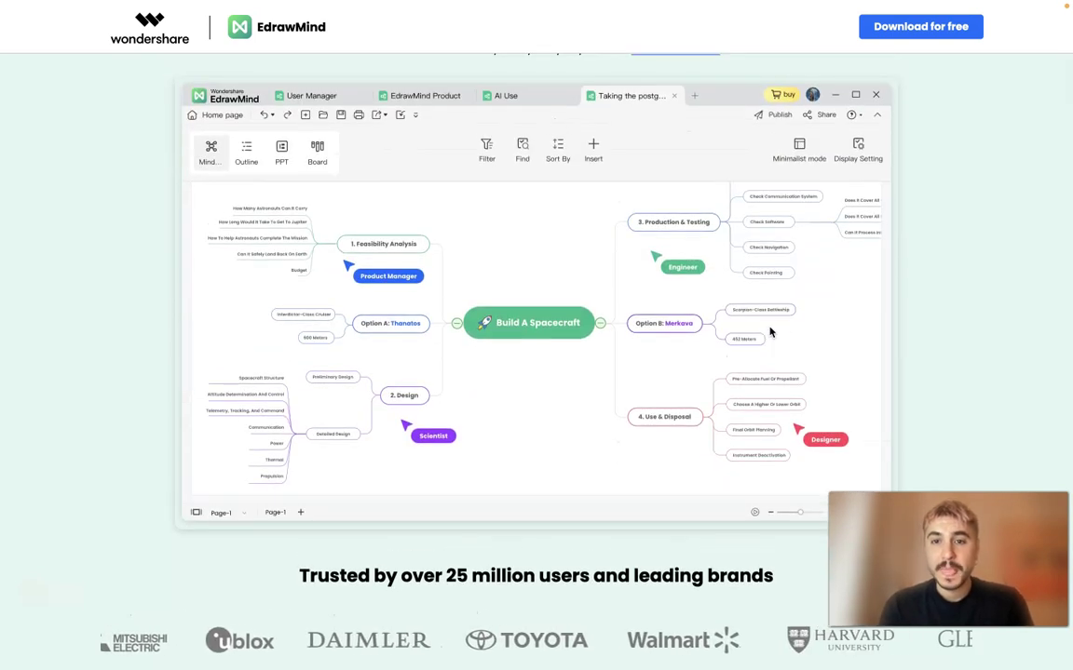
{"action": "scroll", "coordinate": [769, 332], "scroll_direction": "up", "scroll_amount": 1}
{"action": "scroll", "coordinate": [769, 332], "scroll_direction": "down", "scroll_amount": 1}
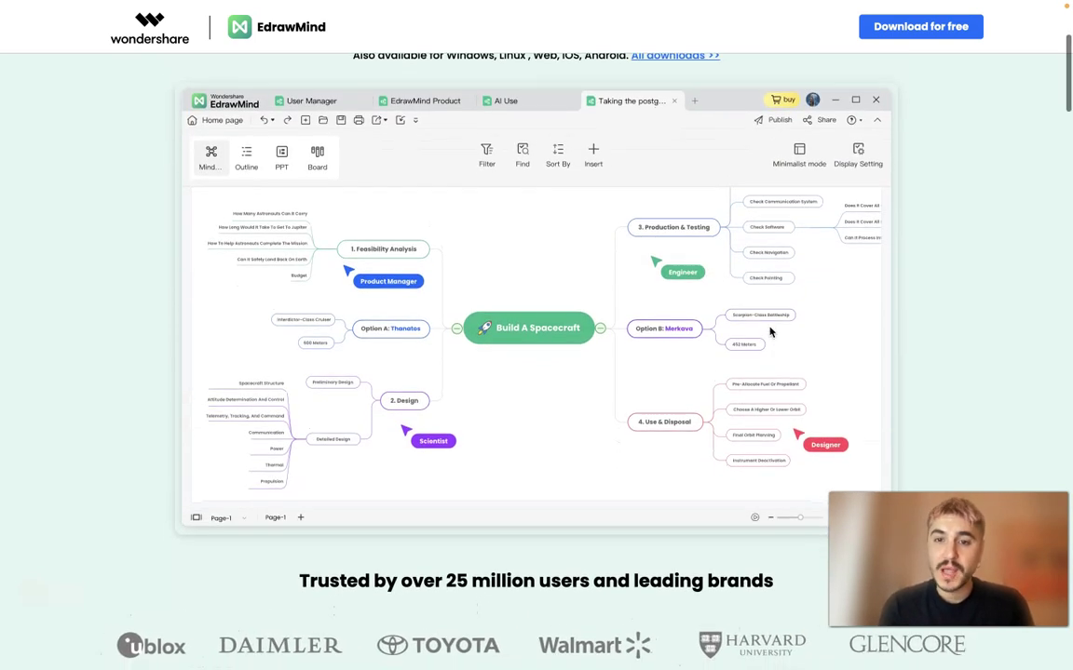
{"action": "scroll", "coordinate": [769, 333], "scroll_direction": "up", "scroll_amount": 1}
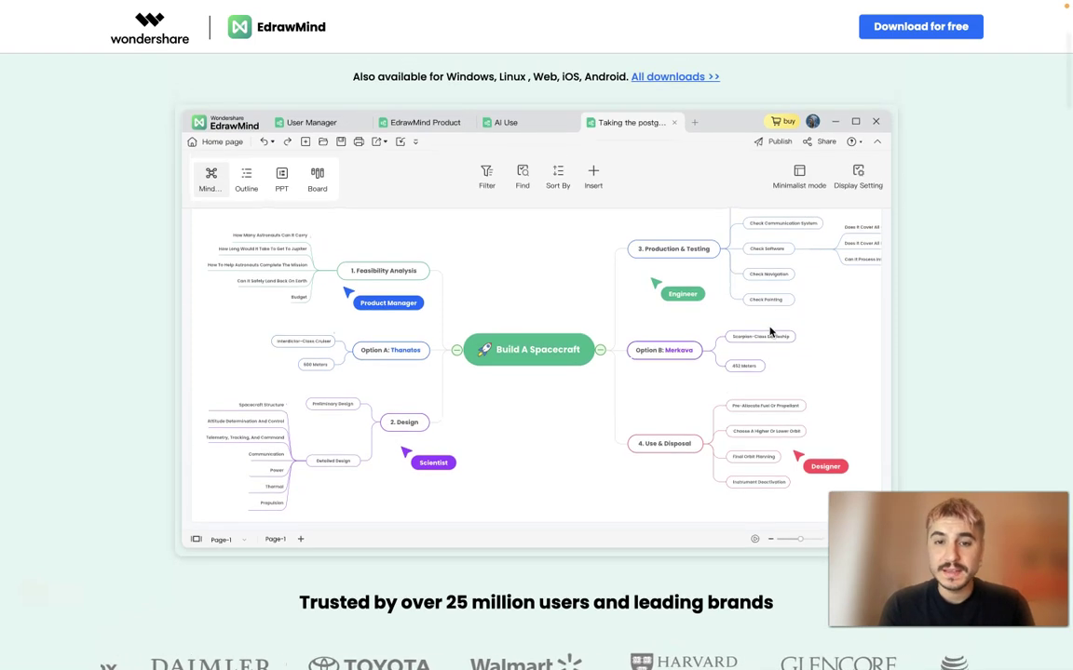
{"action": "scroll", "coordinate": [769, 331], "scroll_direction": "up", "scroll_amount": 1}
{"action": "scroll", "coordinate": [769, 330], "scroll_direction": "down", "scroll_amount": 1}
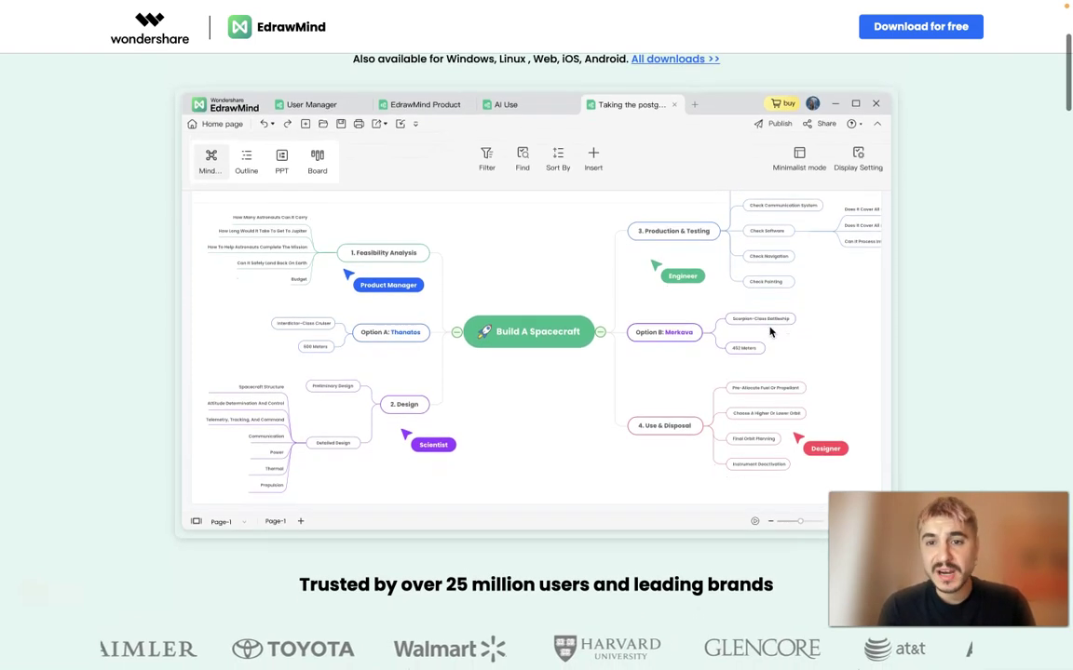
{"action": "scroll", "coordinate": [769, 331], "scroll_direction": "up", "scroll_amount": 1}
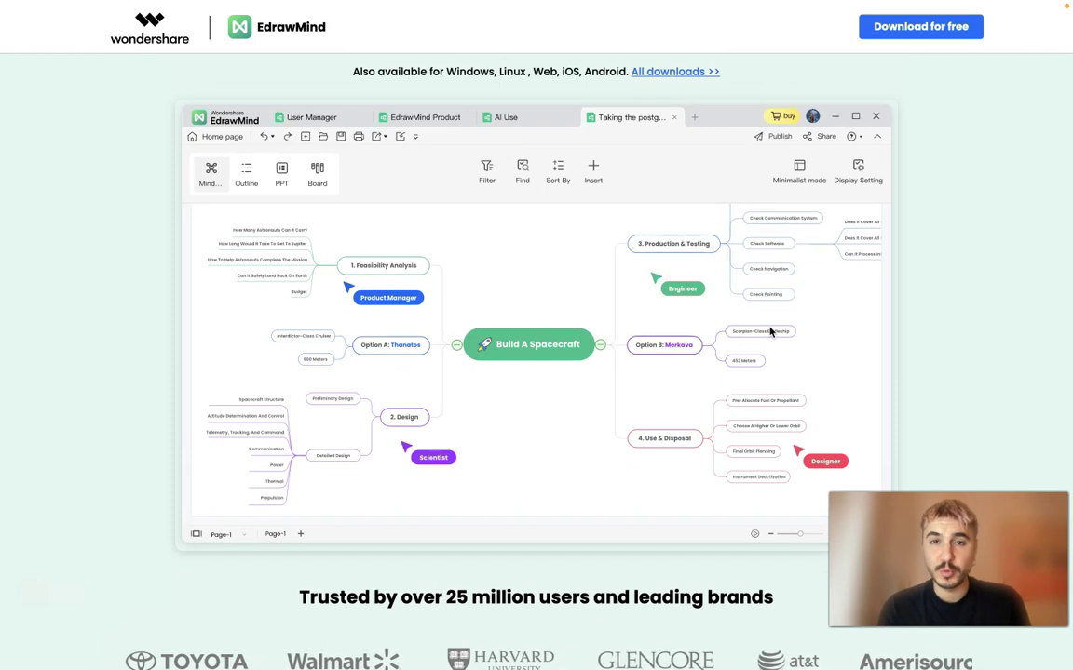
{"action": "scroll", "coordinate": [769, 330], "scroll_direction": "down", "scroll_amount": 1}
{"action": "scroll", "coordinate": [769, 330], "scroll_direction": "down", "scroll_amount": 3}
{"action": "scroll", "coordinate": [769, 330], "scroll_direction": "up", "scroll_amount": 1}
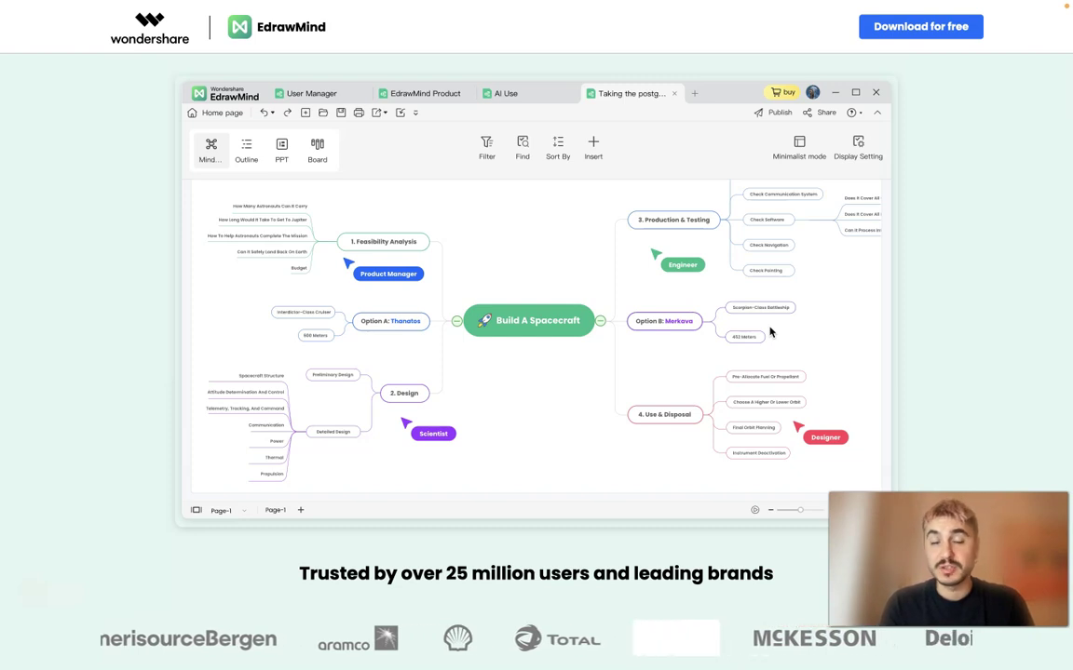
{"action": "scroll", "coordinate": [769, 331], "scroll_direction": "down", "scroll_amount": 2}
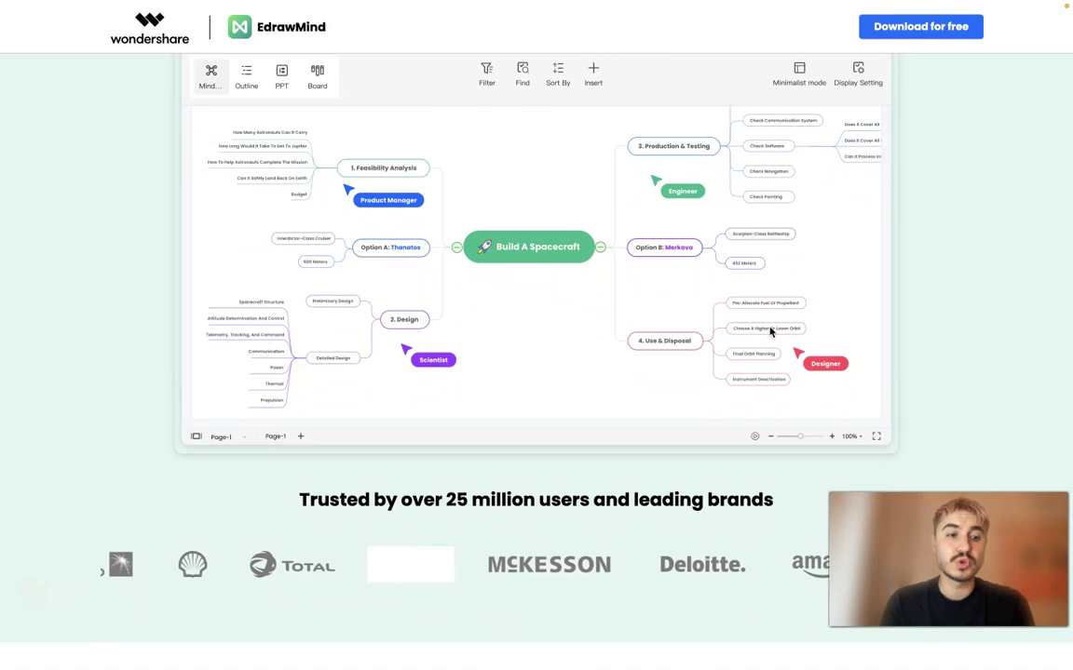
{"action": "scroll", "coordinate": [769, 332], "scroll_direction": "up", "scroll_amount": 1}
{"action": "scroll", "coordinate": [770, 331], "scroll_direction": "up", "scroll_amount": 1}
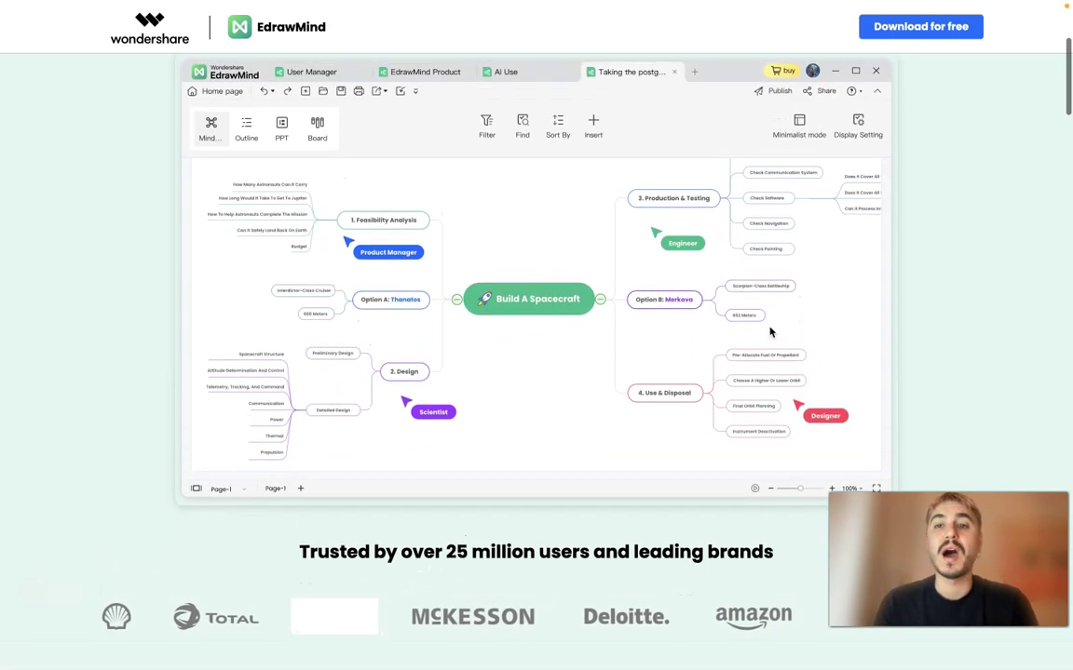
{"action": "scroll", "coordinate": [769, 332], "scroll_direction": "up", "scroll_amount": 1}
{"action": "scroll", "coordinate": [769, 331], "scroll_direction": "down", "scroll_amount": 2}
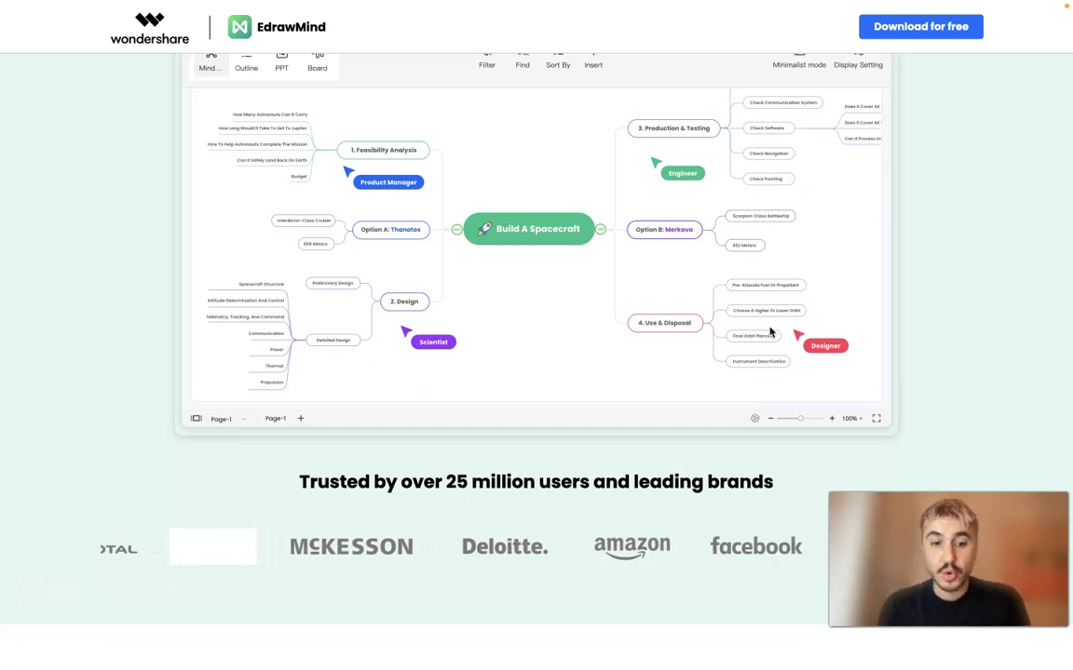
{"action": "scroll", "coordinate": [769, 332], "scroll_direction": "up", "scroll_amount": 1}
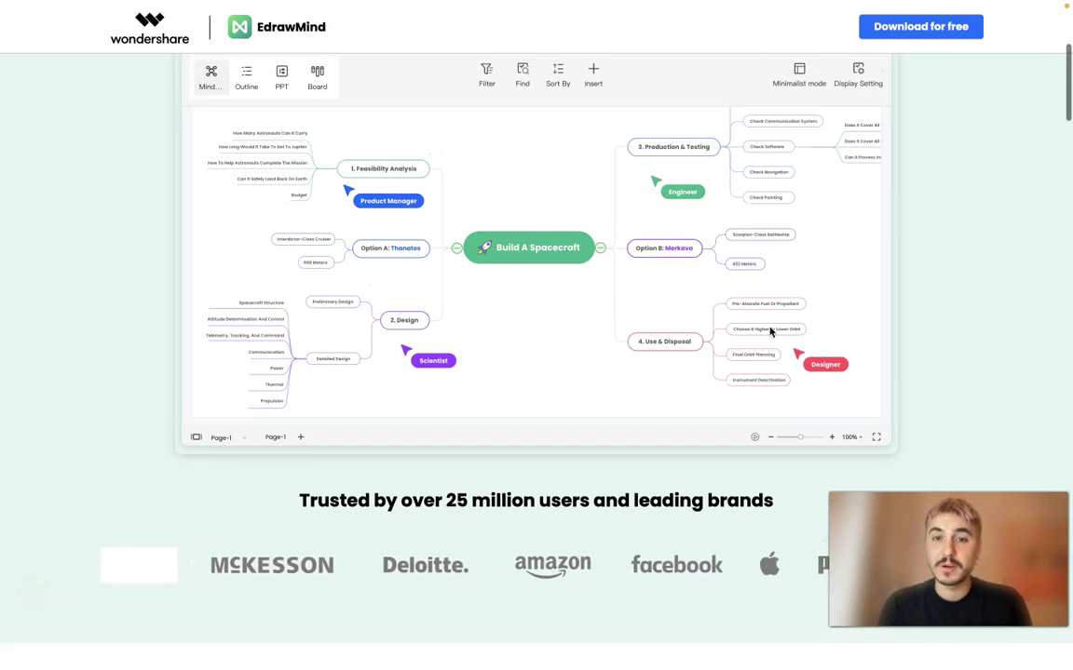
Scroll past the planning and Share & Collaborate sections to the One-stop shop feature cards
{"action": "scroll", "coordinate": [769, 331], "scroll_direction": "down", "scroll_amount": 5}
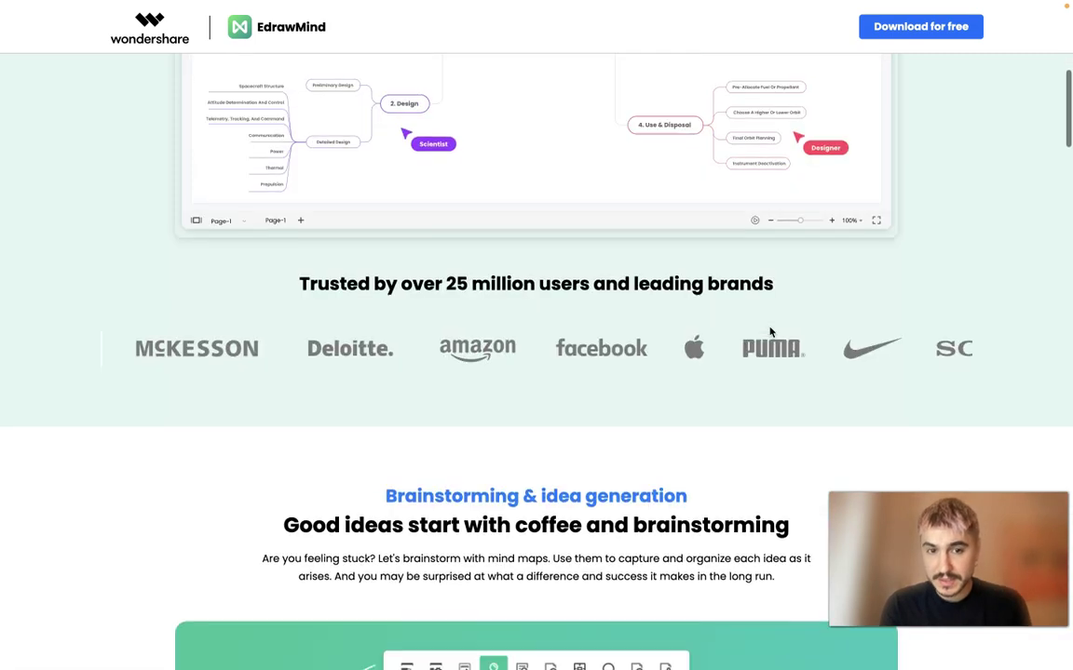
{"action": "scroll", "coordinate": [769, 331], "scroll_direction": "down", "scroll_amount": 3}
{"action": "scroll", "coordinate": [769, 332], "scroll_direction": "down", "scroll_amount": 2}
{"action": "scroll", "coordinate": [770, 332], "scroll_direction": "up", "scroll_amount": 1}
{"action": "scroll", "coordinate": [769, 331], "scroll_direction": "down", "scroll_amount": 2}
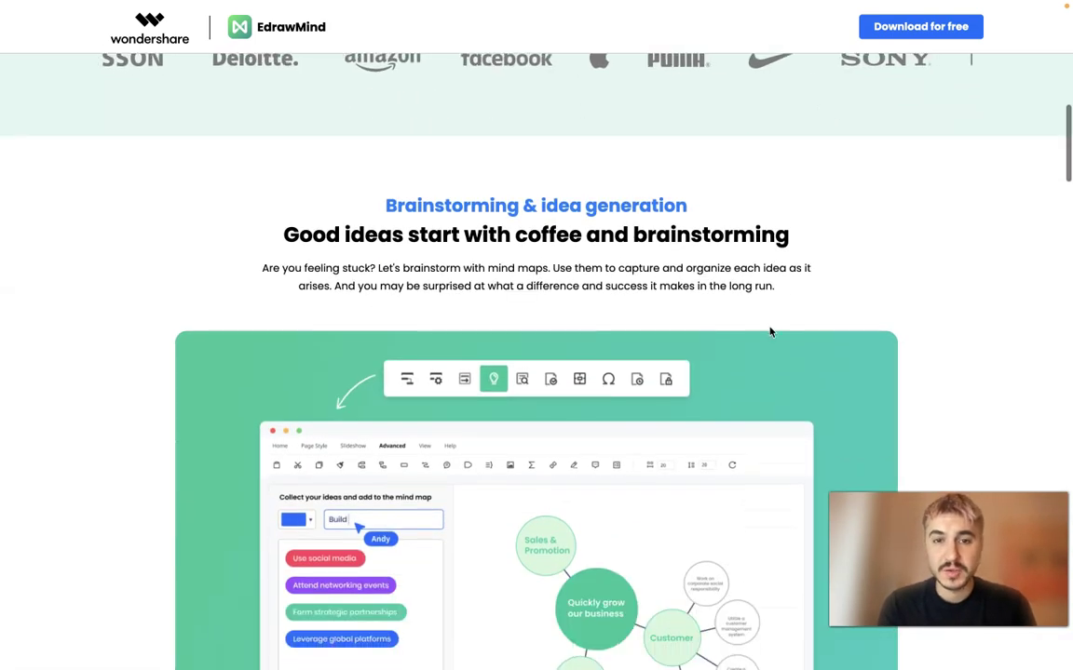
{"action": "scroll", "coordinate": [769, 332], "scroll_direction": "down", "scroll_amount": 3}
{"action": "scroll", "coordinate": [769, 331], "scroll_direction": "down", "scroll_amount": 1}
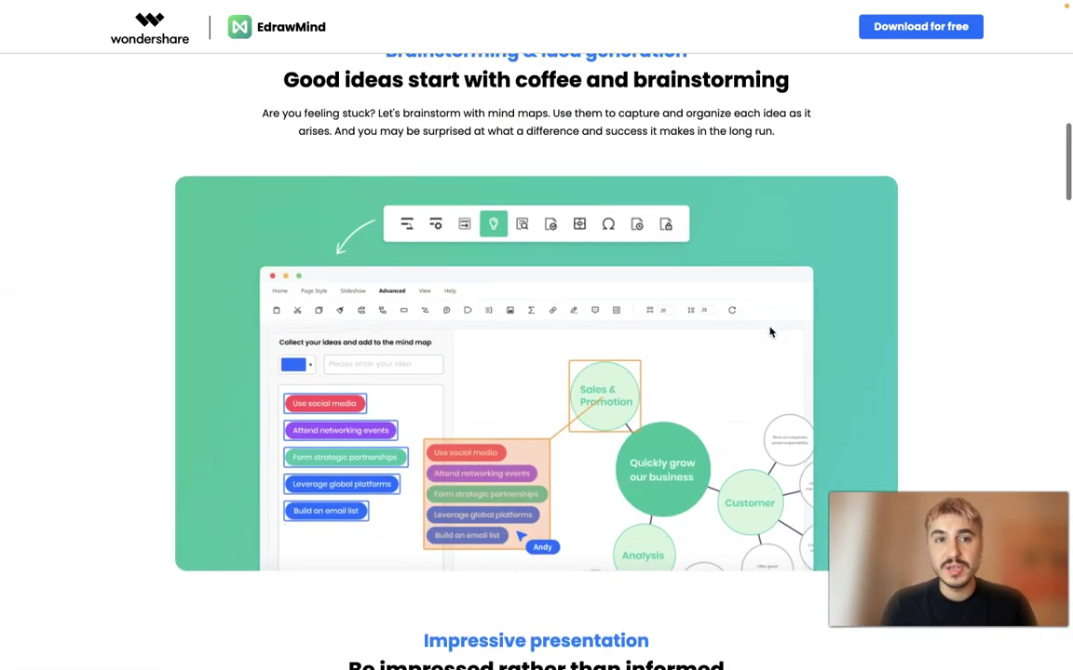
{"action": "scroll", "coordinate": [769, 331], "scroll_direction": "up", "scroll_amount": 1}
{"action": "scroll", "coordinate": [770, 331], "scroll_direction": "down", "scroll_amount": 1}
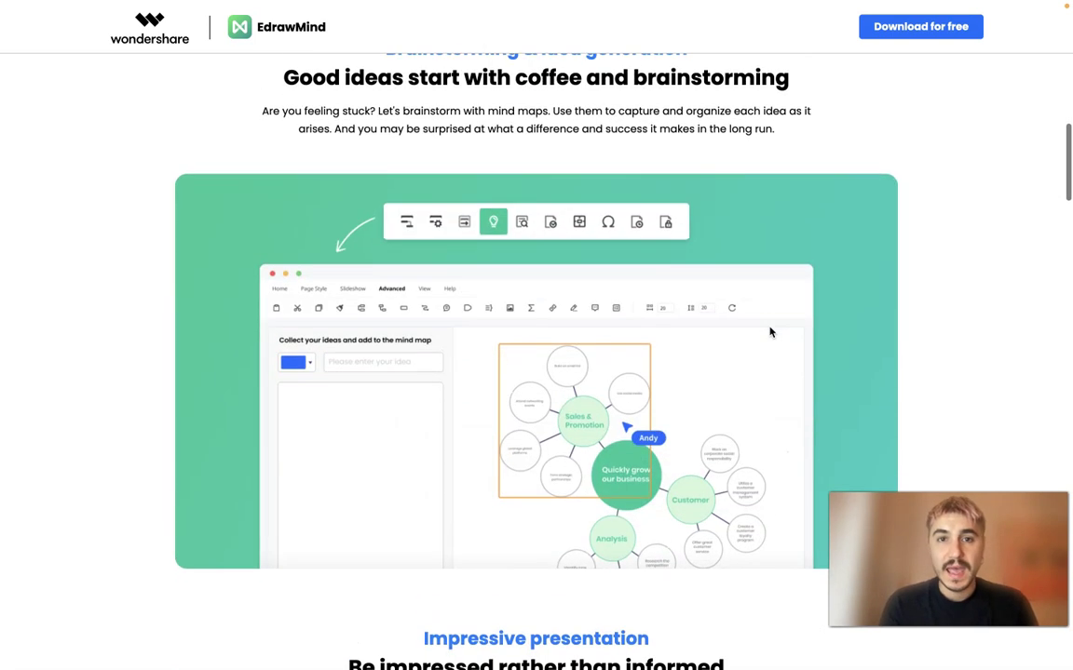
{"action": "scroll", "coordinate": [624, 205], "scroll_direction": "down", "scroll_amount": 3}
{"action": "scroll", "coordinate": [624, 205], "scroll_direction": "up", "scroll_amount": 1}
{"action": "scroll", "coordinate": [624, 205], "scroll_direction": "up", "scroll_amount": 2}
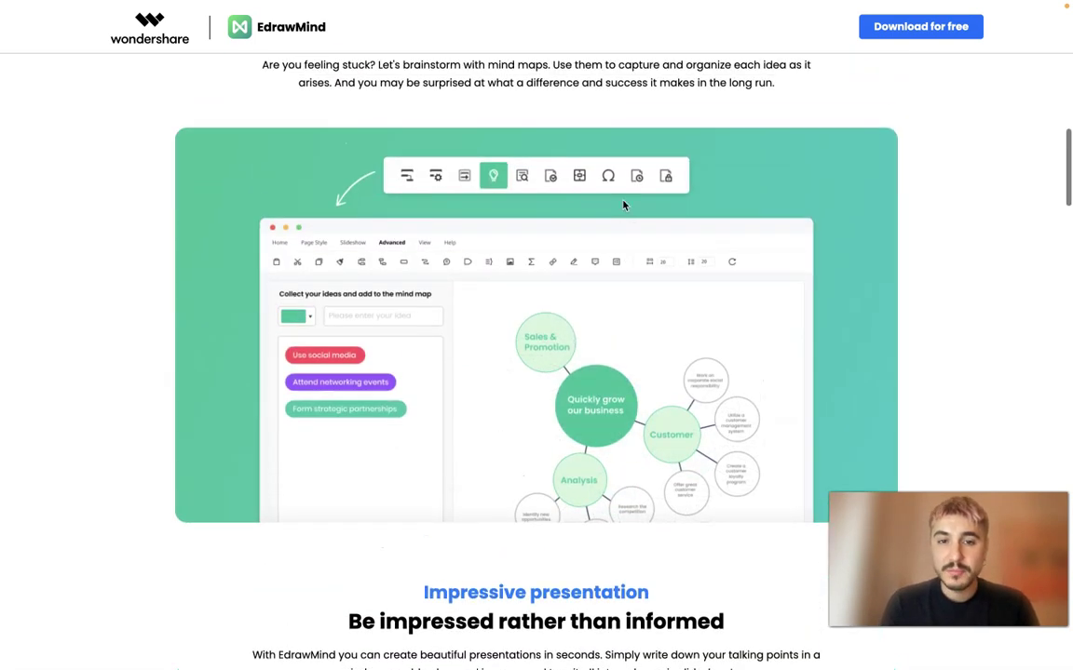
{"action": "scroll", "coordinate": [624, 205], "scroll_direction": "up", "scroll_amount": 1}
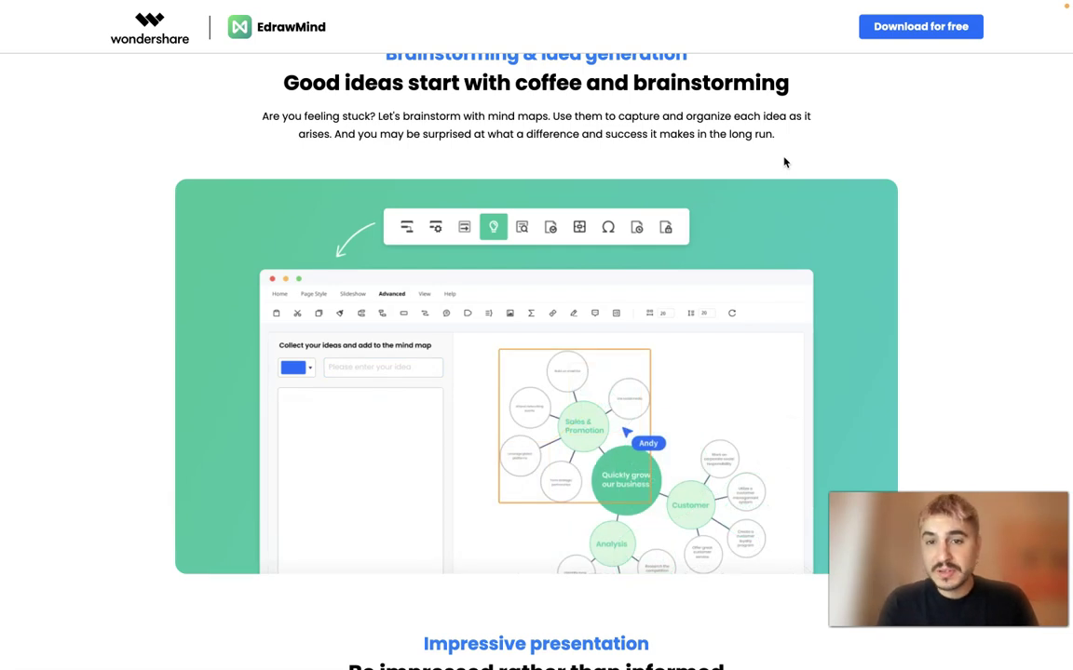
{"action": "scroll", "coordinate": [784, 162], "scroll_direction": "up", "scroll_amount": 1}
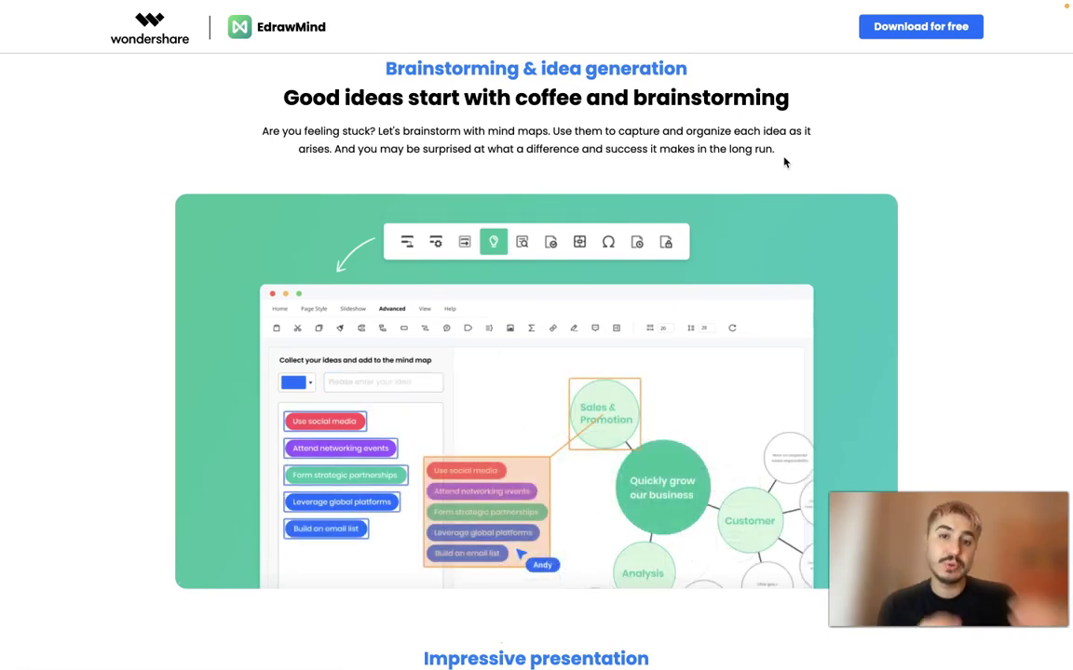
{"action": "scroll", "coordinate": [784, 162], "scroll_direction": "down", "scroll_amount": 1}
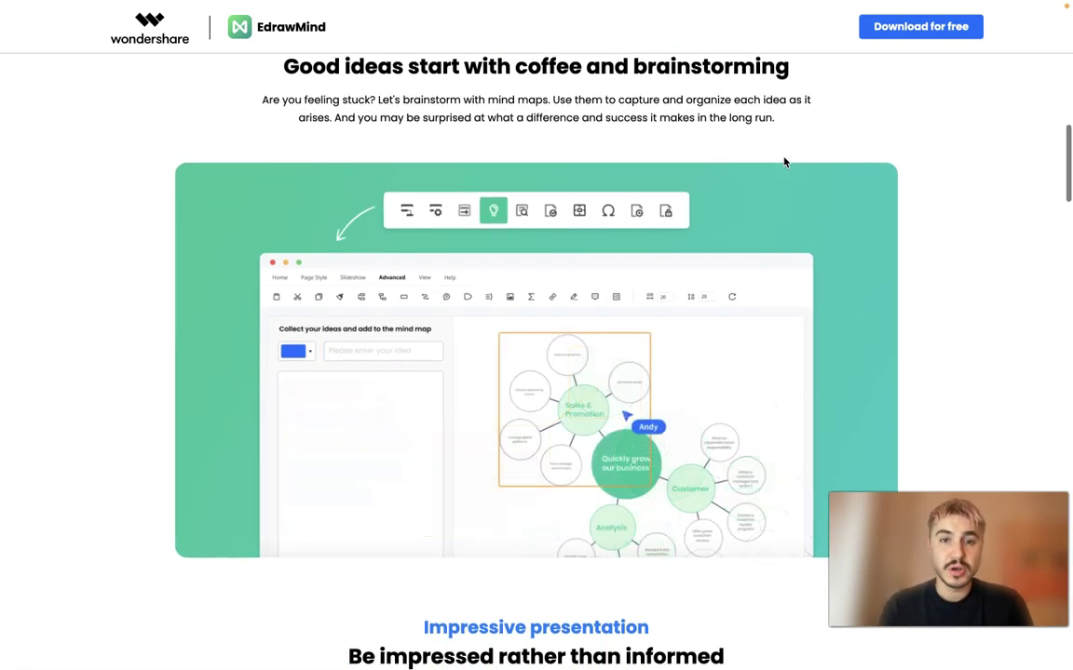
{"action": "scroll", "coordinate": [784, 162], "scroll_direction": "down", "scroll_amount": 3}
{"action": "scroll", "coordinate": [784, 162], "scroll_direction": "down", "scroll_amount": 4}
{"action": "scroll", "coordinate": [784, 162], "scroll_direction": "down", "scroll_amount": 1}
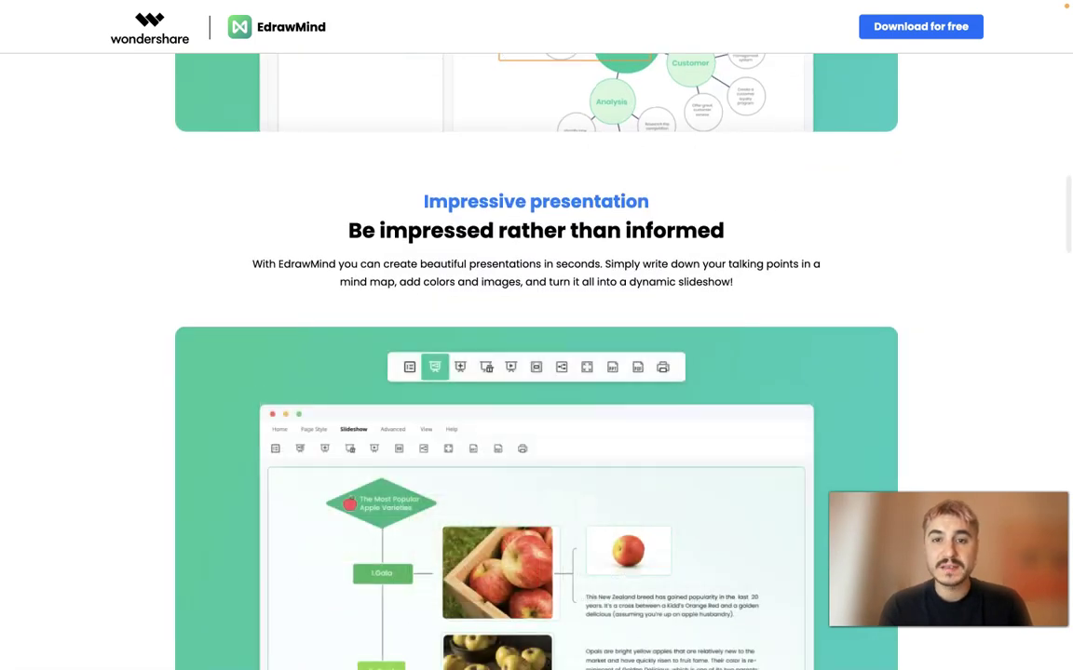
{"action": "scroll", "coordinate": [519, 257], "scroll_direction": "down", "scroll_amount": 1}
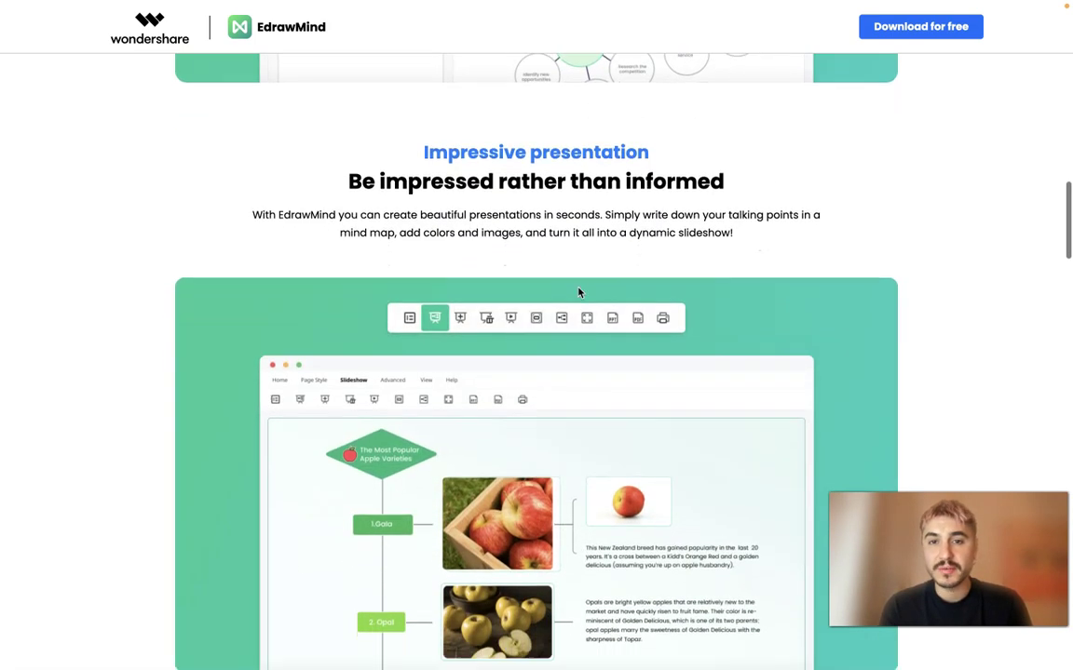
{"action": "scroll", "coordinate": [520, 257], "scroll_direction": "down", "scroll_amount": 1}
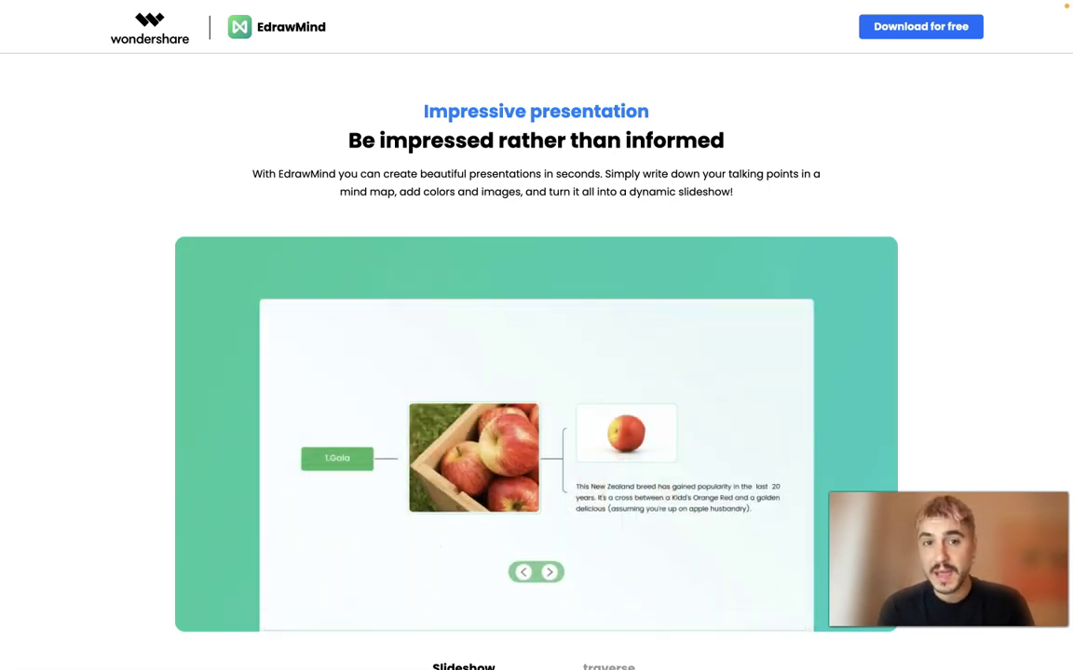
{"action": "scroll", "coordinate": [589, 206], "scroll_direction": "down", "scroll_amount": 2}
{"action": "scroll", "coordinate": [589, 206], "scroll_direction": "down", "scroll_amount": 1}
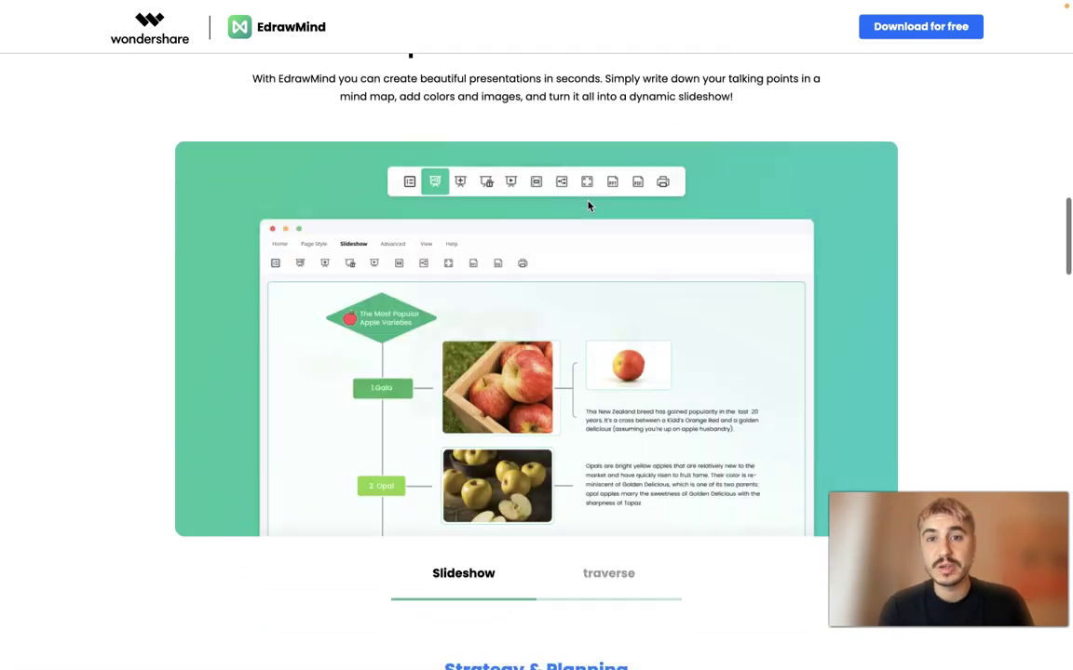
{"action": "scroll", "coordinate": [588, 205], "scroll_direction": "down", "scroll_amount": 1}
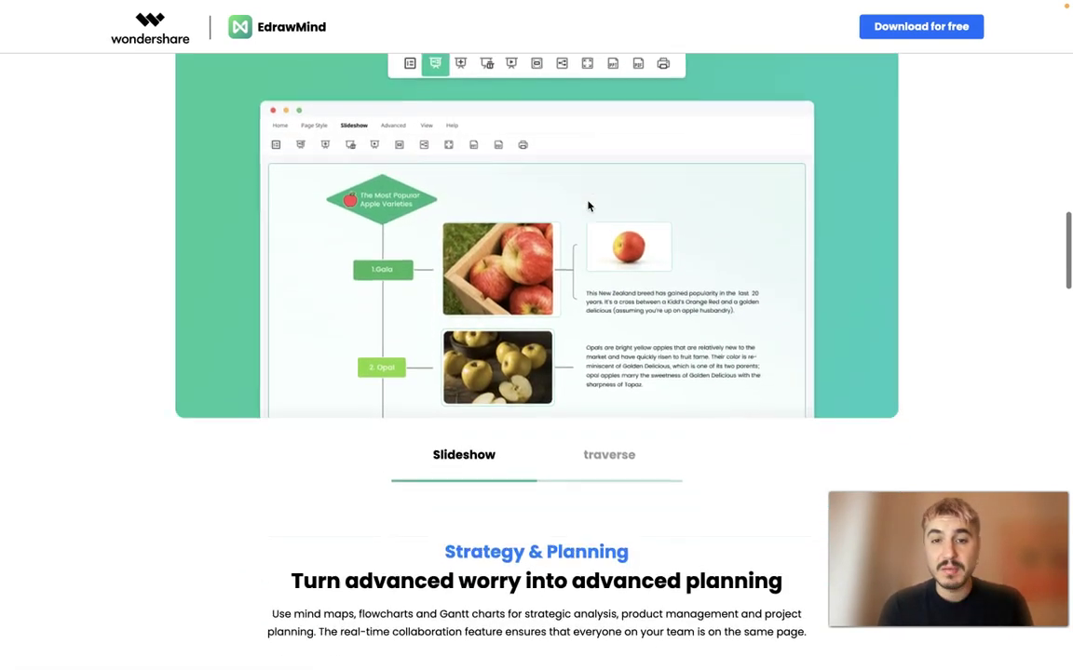
{"action": "scroll", "coordinate": [588, 206], "scroll_direction": "down", "scroll_amount": 4}
{"action": "scroll", "coordinate": [589, 206], "scroll_direction": "down", "scroll_amount": 2}
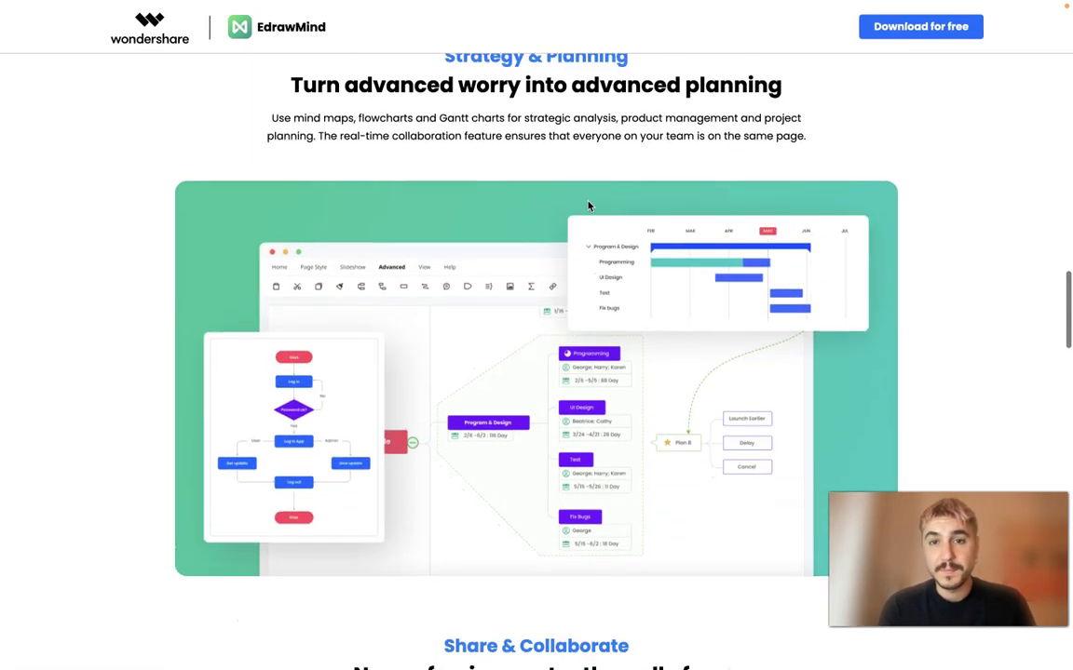
{"action": "scroll", "coordinate": [588, 206], "scroll_direction": "up", "scroll_amount": 1}
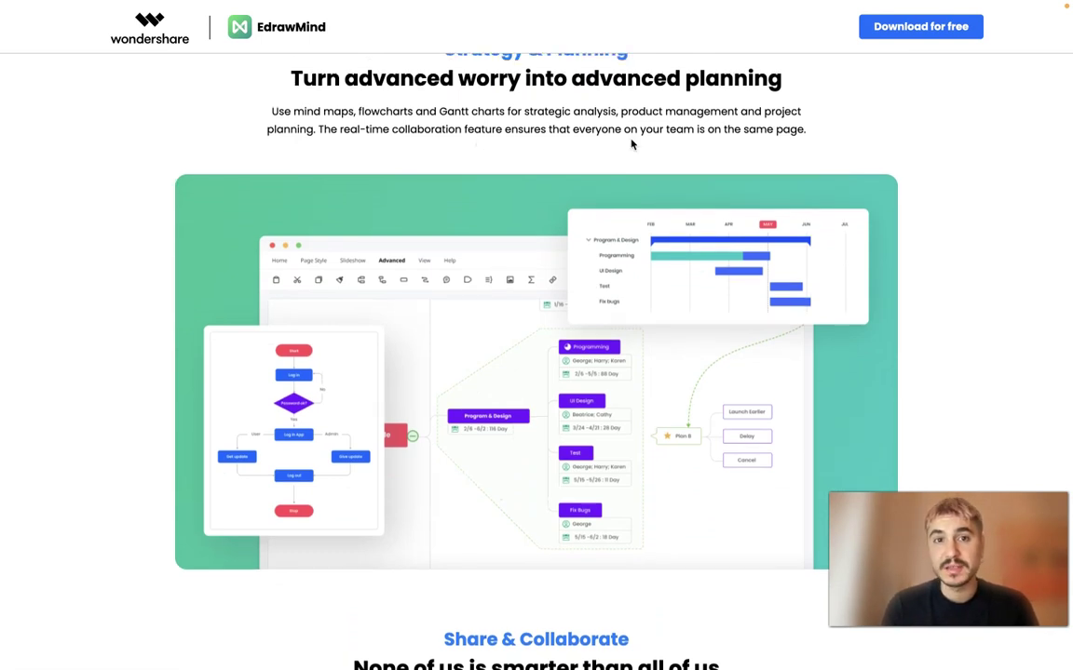
{"action": "scroll", "coordinate": [468, 166], "scroll_direction": "down", "scroll_amount": 2}
{"action": "scroll", "coordinate": [468, 167], "scroll_direction": "up", "scroll_amount": 2}
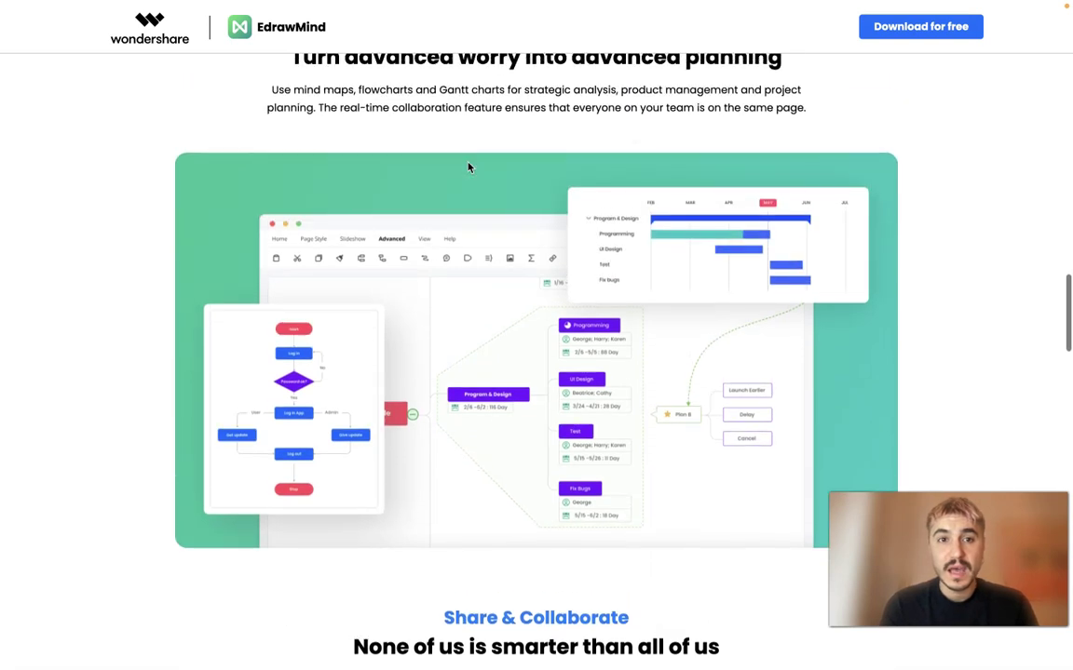
{"action": "scroll", "coordinate": [468, 167], "scroll_direction": "up", "scroll_amount": 1}
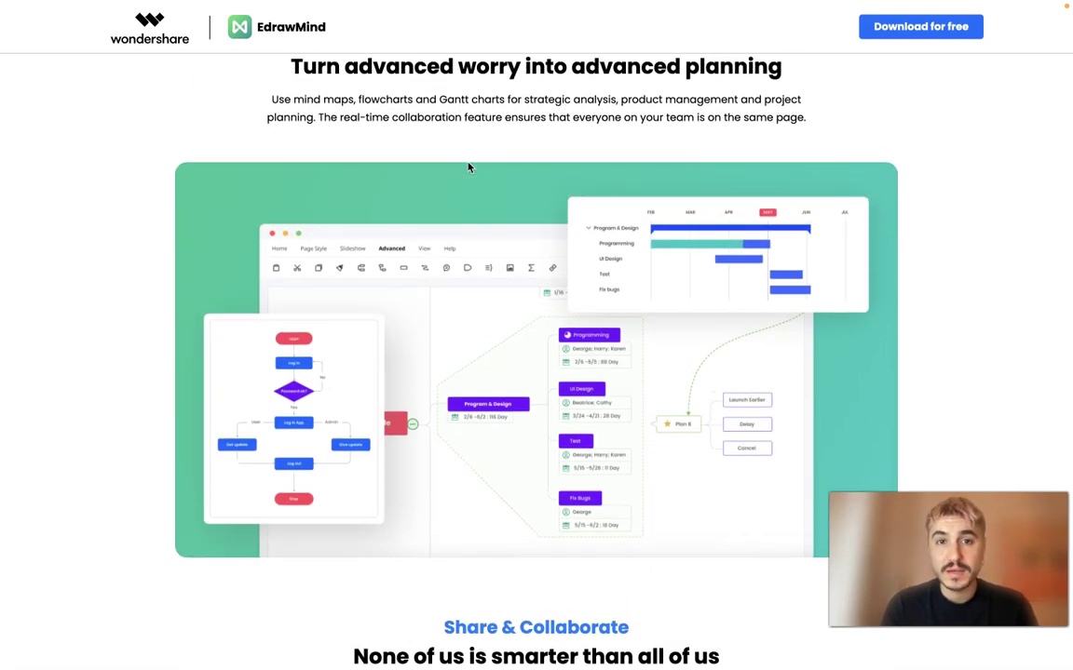
{"action": "scroll", "coordinate": [468, 167], "scroll_direction": "down", "scroll_amount": 3}
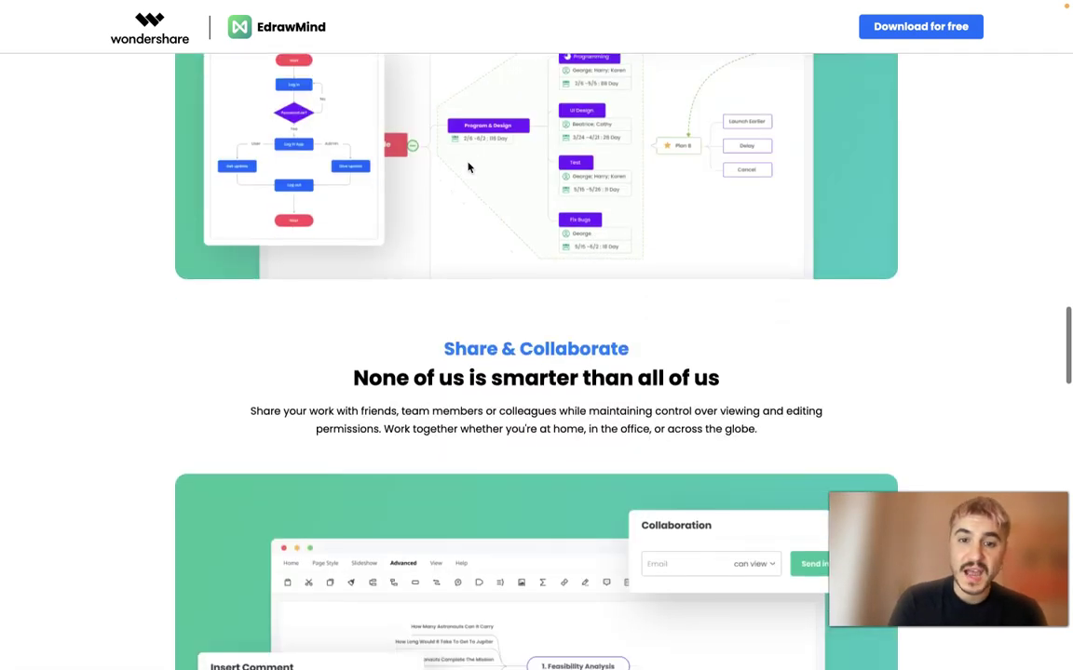
{"action": "scroll", "coordinate": [469, 167], "scroll_direction": "down", "scroll_amount": 3}
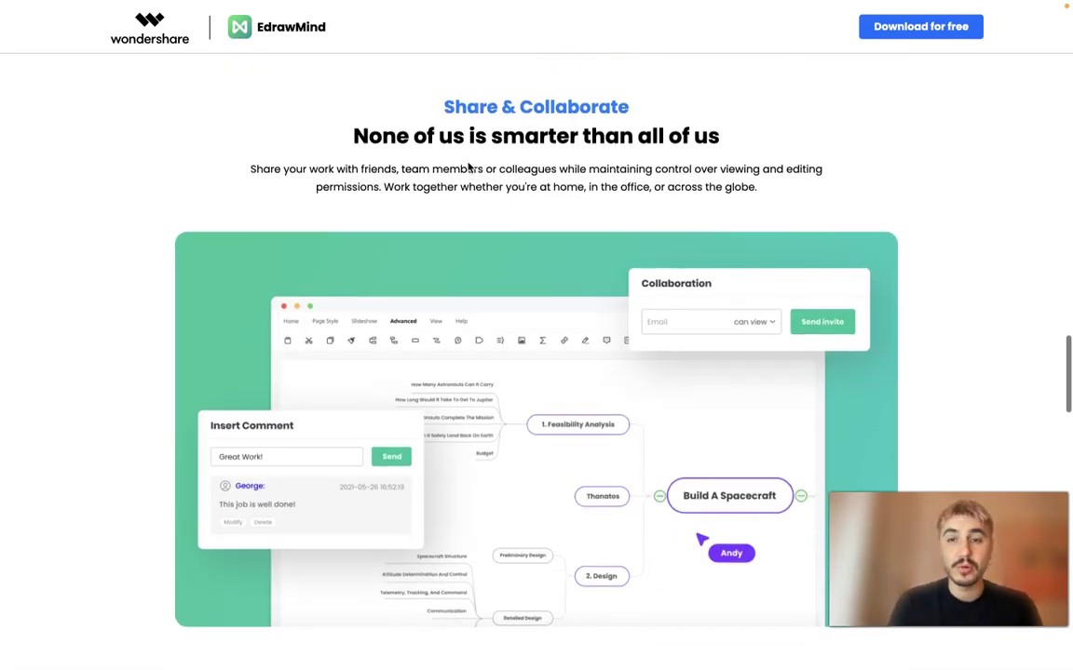
{"action": "scroll", "coordinate": [468, 166], "scroll_direction": "down", "scroll_amount": 1}
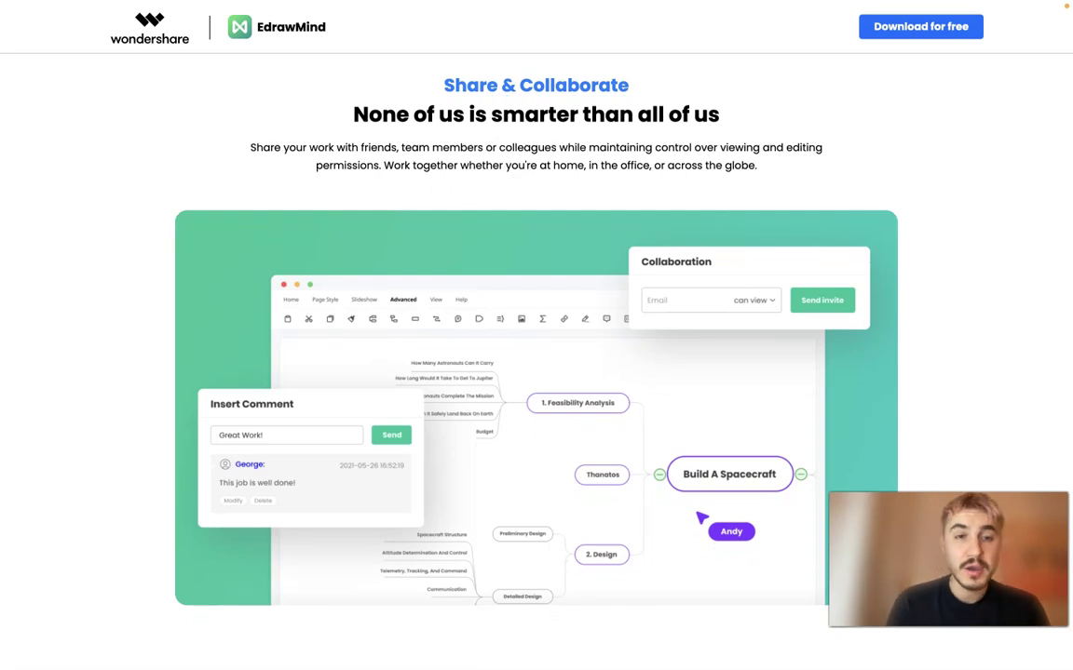
{"action": "scroll", "coordinate": [567, 170], "scroll_direction": "down", "scroll_amount": 1}
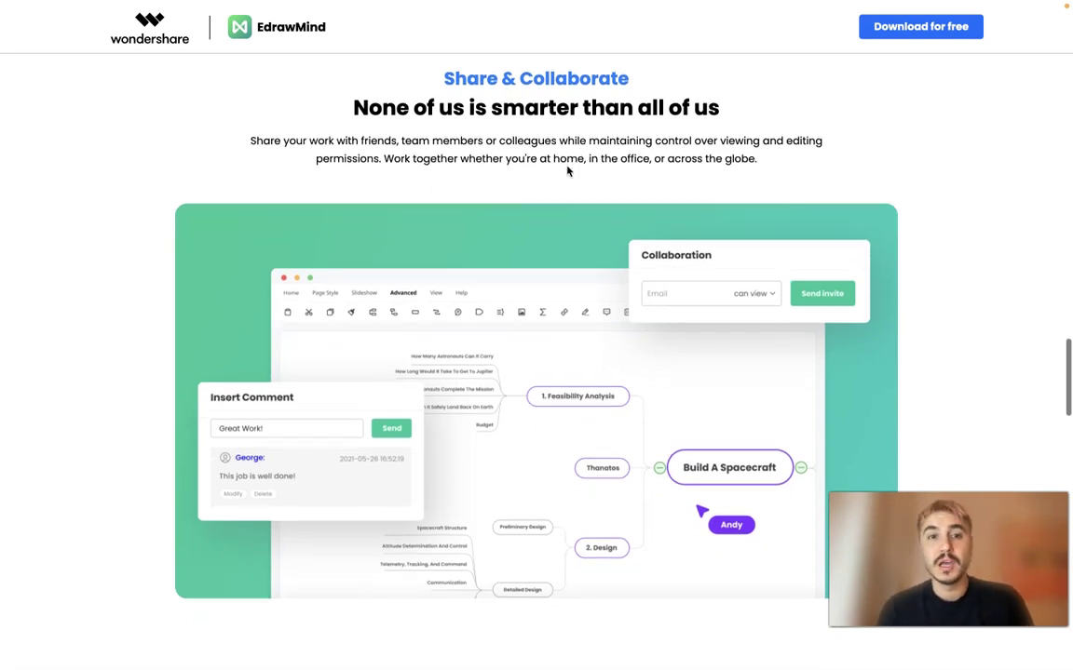
{"action": "scroll", "coordinate": [561, 151], "scroll_direction": "down", "scroll_amount": 1}
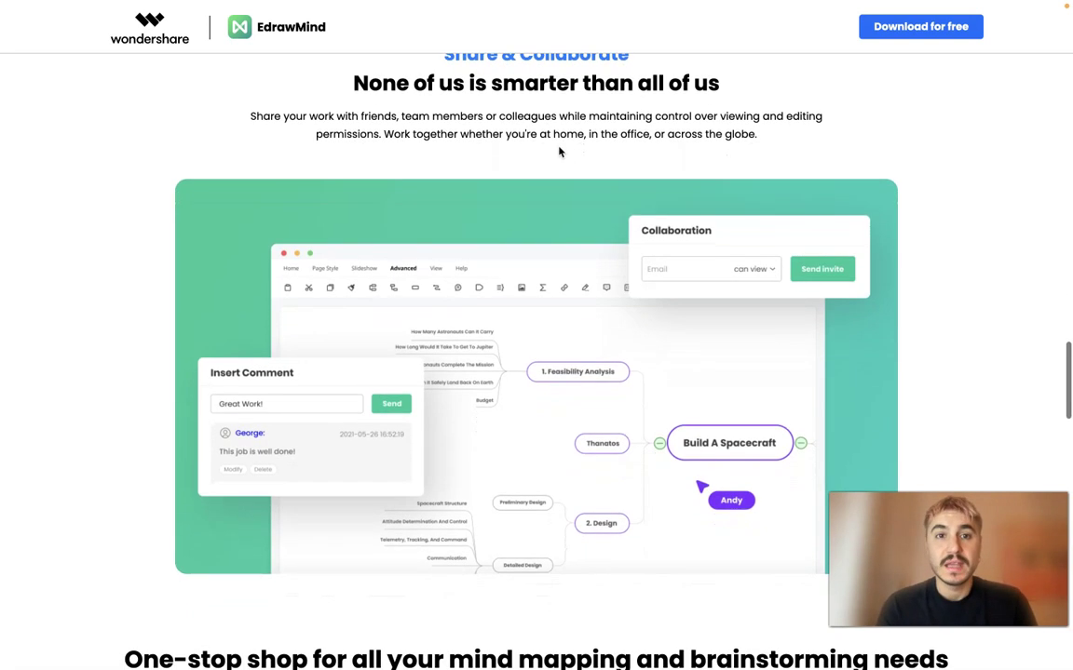
{"action": "scroll", "coordinate": [561, 151], "scroll_direction": "down", "scroll_amount": 2}
Scroll through the Outline, Theme and Dropbox cards to the Timeline, Bubble Map and Sector Map types
{"action": "scroll", "coordinate": [559, 150], "scroll_direction": "down", "scroll_amount": 3}
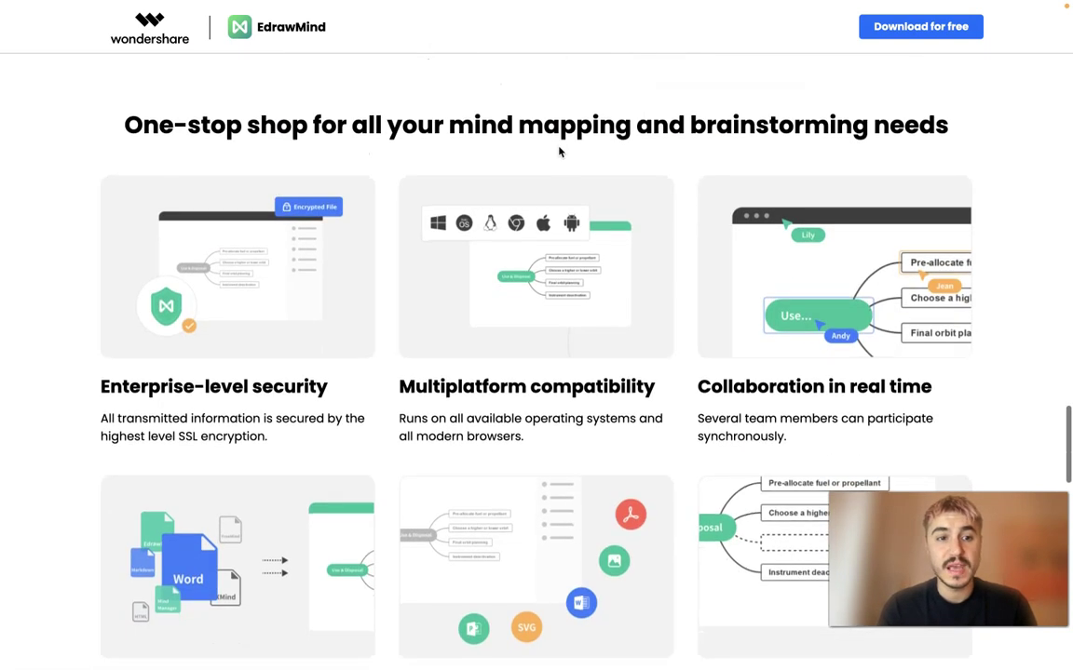
{"action": "scroll", "coordinate": [560, 151], "scroll_direction": "down", "scroll_amount": 2}
{"action": "scroll", "coordinate": [312, 359], "scroll_direction": "up", "scroll_amount": 1}
{"action": "scroll", "coordinate": [312, 358], "scroll_direction": "down", "scroll_amount": 1}
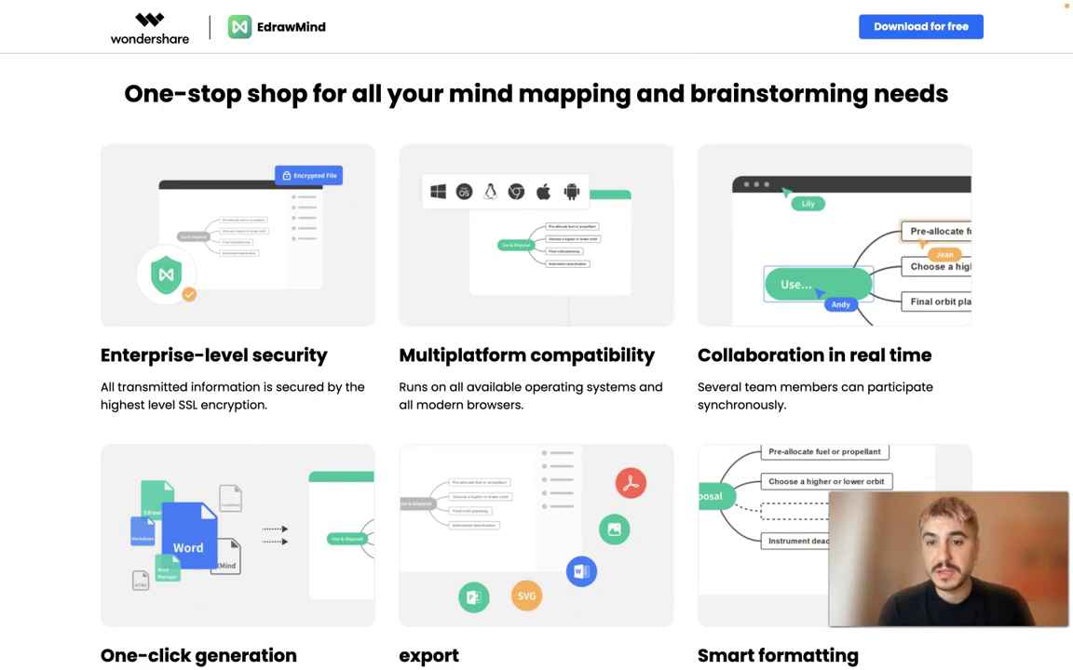
{"action": "scroll", "coordinate": [762, 409], "scroll_direction": "down", "scroll_amount": 1}
{"action": "scroll", "coordinate": [762, 410], "scroll_direction": "down", "scroll_amount": 1}
{"action": "scroll", "coordinate": [762, 410], "scroll_direction": "down", "scroll_amount": 1}
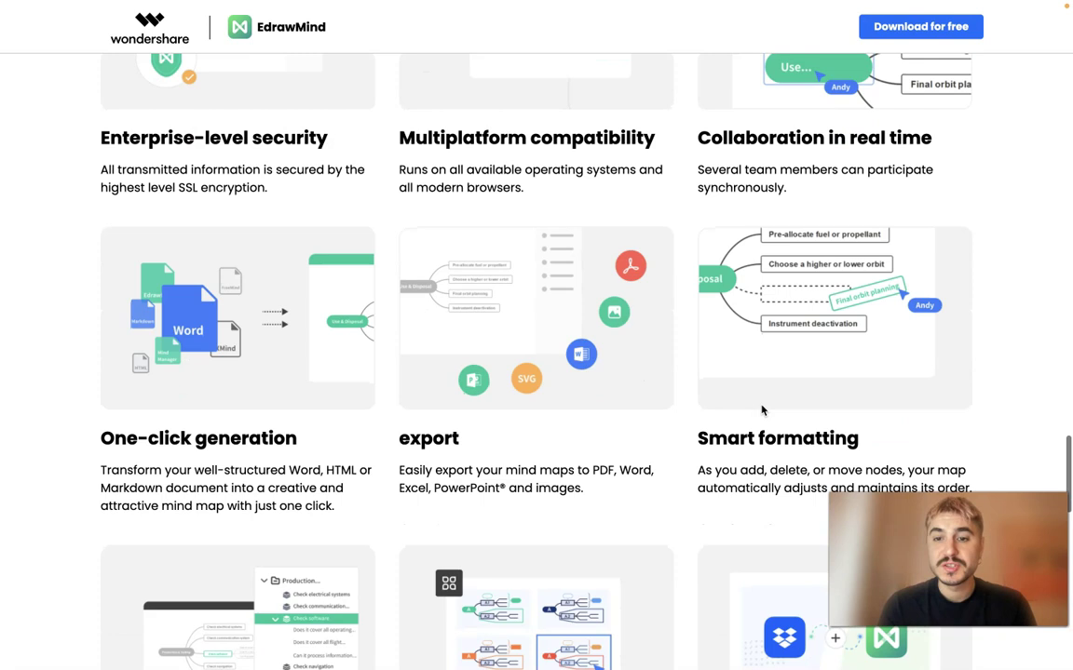
{"action": "scroll", "coordinate": [762, 409], "scroll_direction": "down", "scroll_amount": 1}
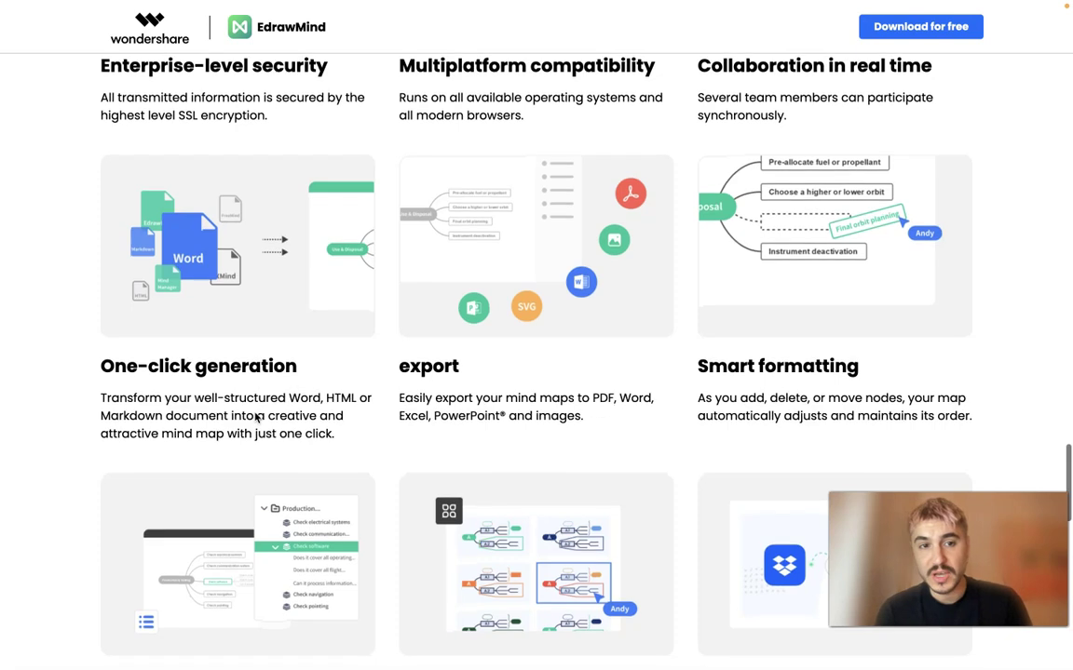
{"action": "scroll", "coordinate": [256, 418], "scroll_direction": "down", "scroll_amount": 3}
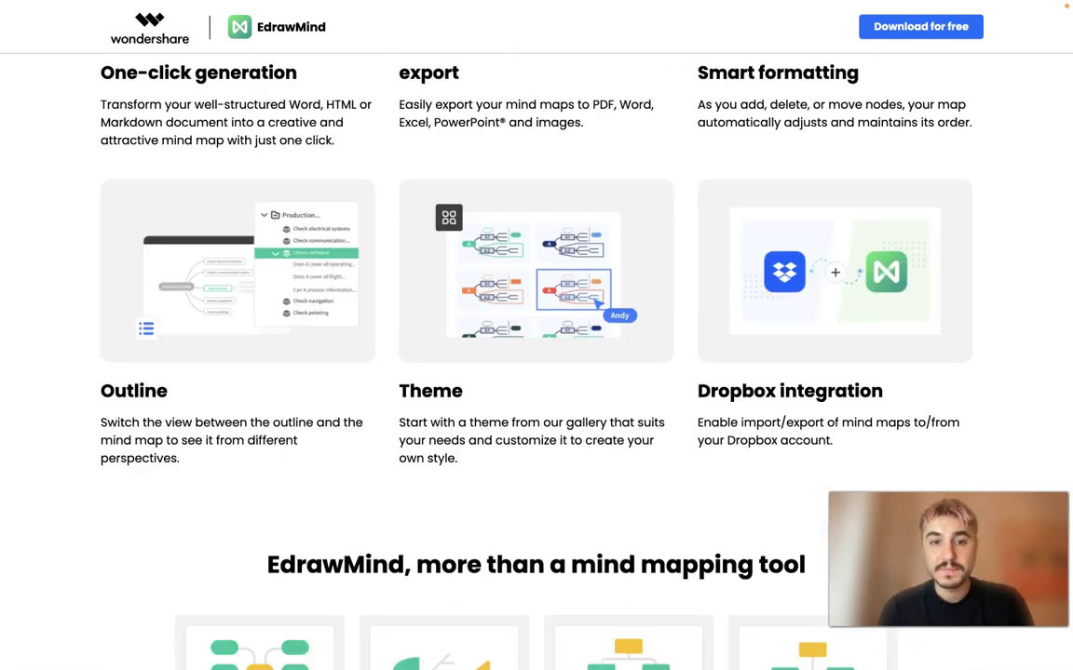
{"action": "scroll", "coordinate": [773, 445], "scroll_direction": "down", "scroll_amount": 2}
{"action": "scroll", "coordinate": [773, 444], "scroll_direction": "down", "scroll_amount": 2}
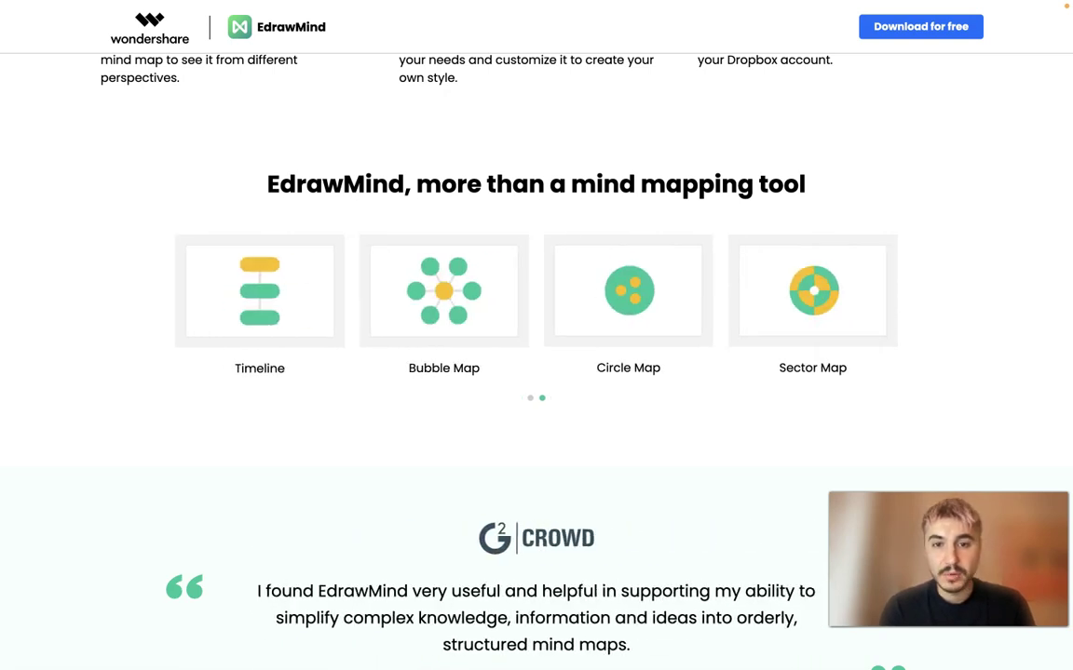
{"action": "scroll", "coordinate": [827, 365], "scroll_direction": "down", "scroll_amount": 2}
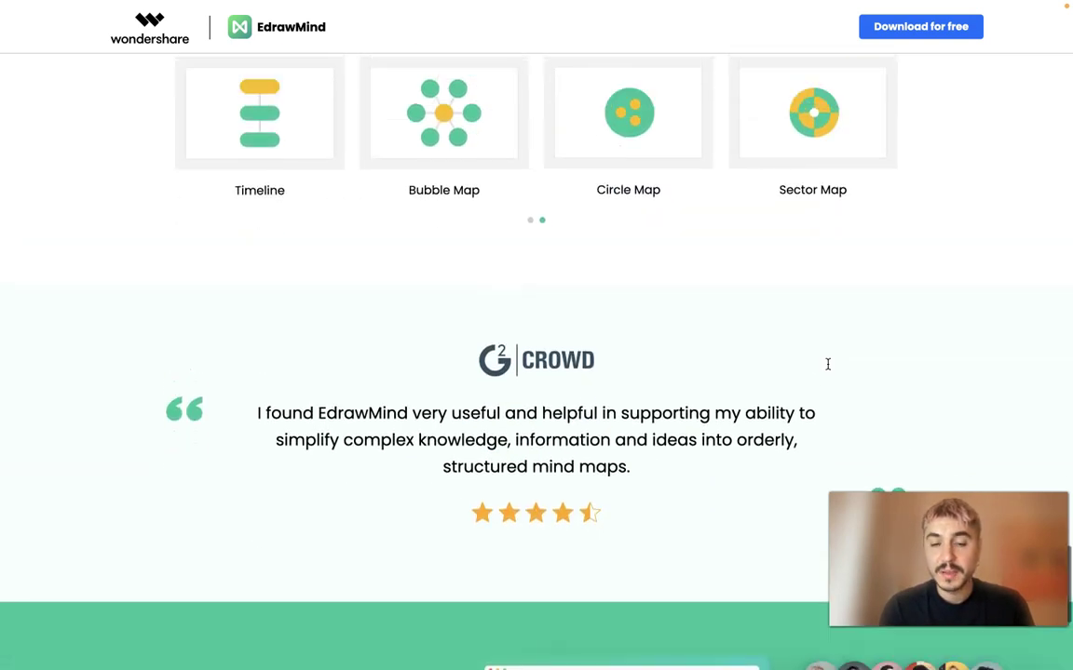
{"action": "scroll", "coordinate": [827, 365], "scroll_direction": "up", "scroll_amount": 3}
{"action": "scroll", "coordinate": [827, 365], "scroll_direction": "up", "scroll_amount": 3}
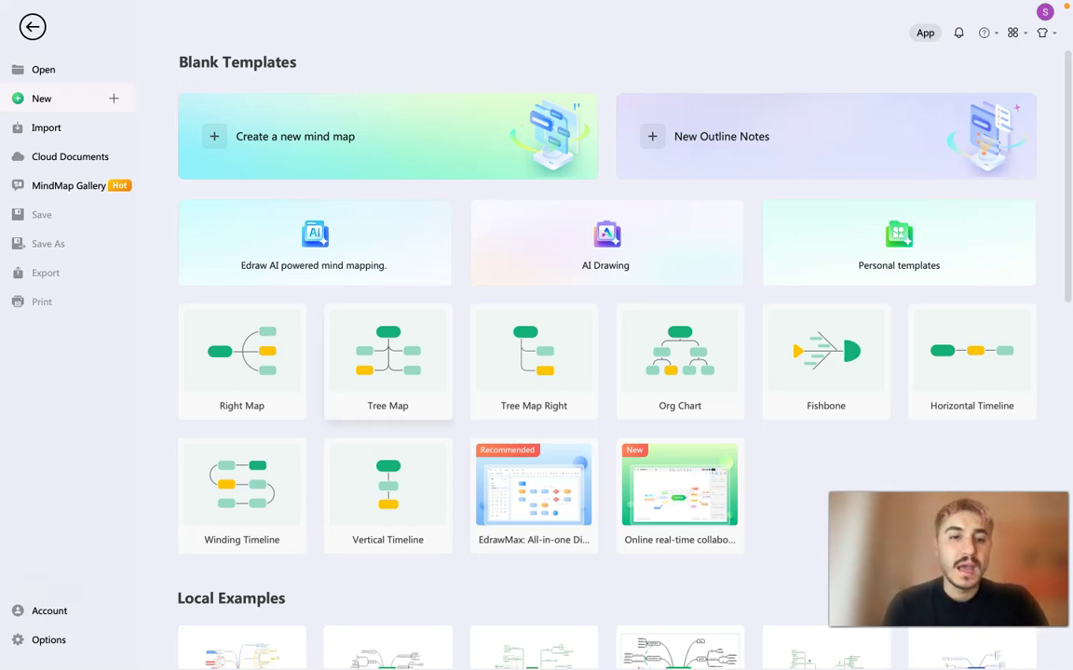
Browse Local Examples like Resume and Project Plan, then return to the Blank Templates options
{"action": "scroll", "coordinate": [296, 364], "scroll_direction": "down", "scroll_amount": 1}
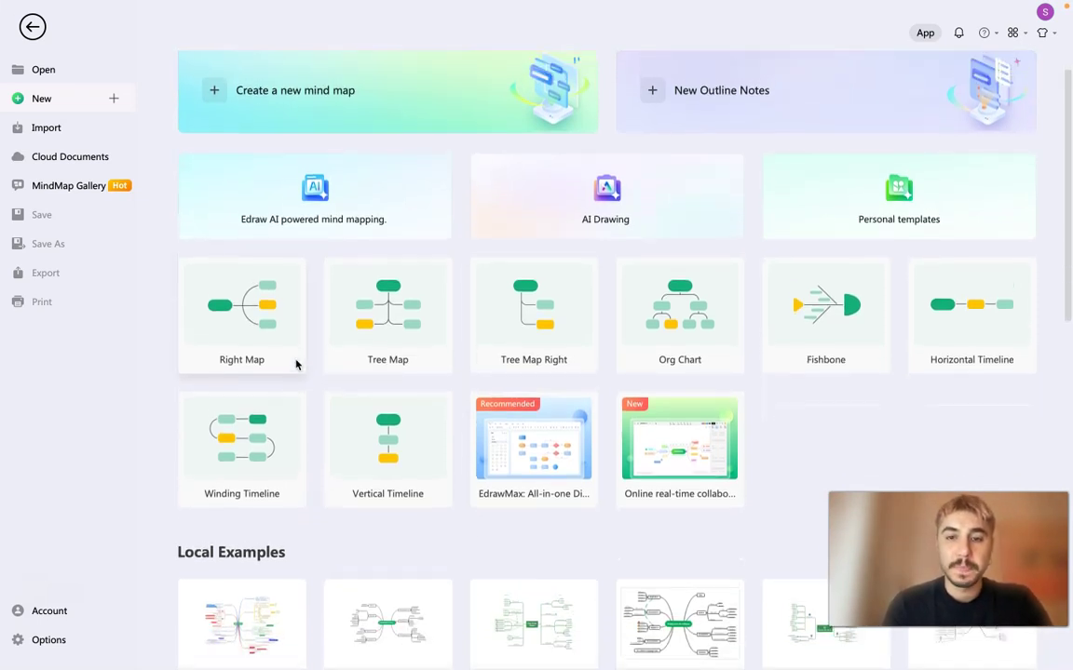
{"action": "scroll", "coordinate": [296, 364], "scroll_direction": "down", "scroll_amount": 3}
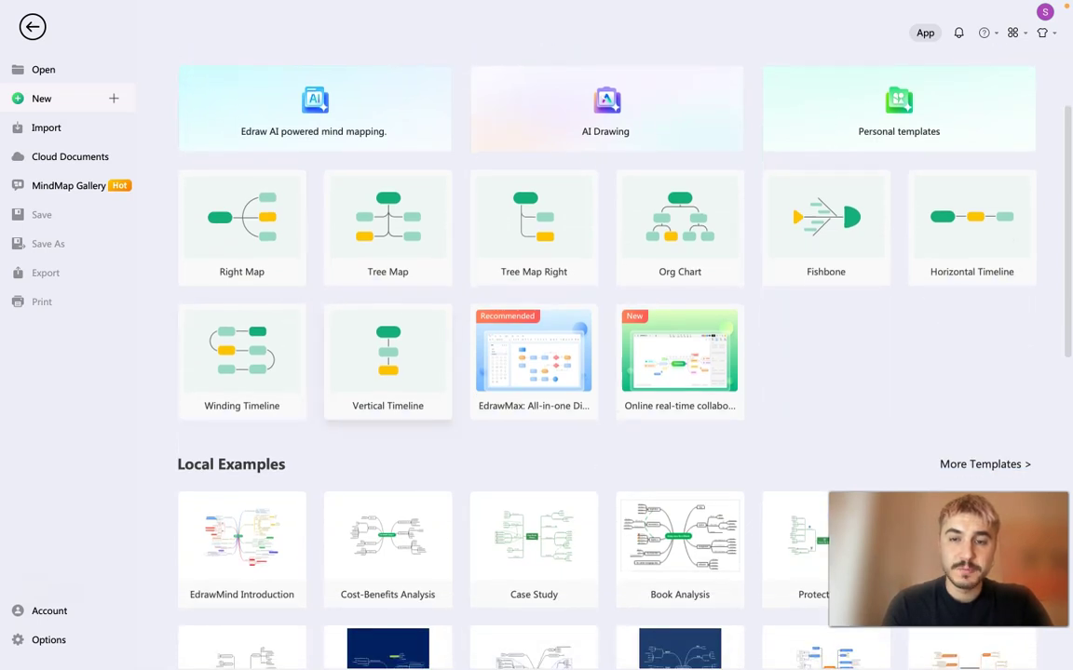
{"action": "scroll", "coordinate": [680, 363], "scroll_direction": "up", "scroll_amount": 1}
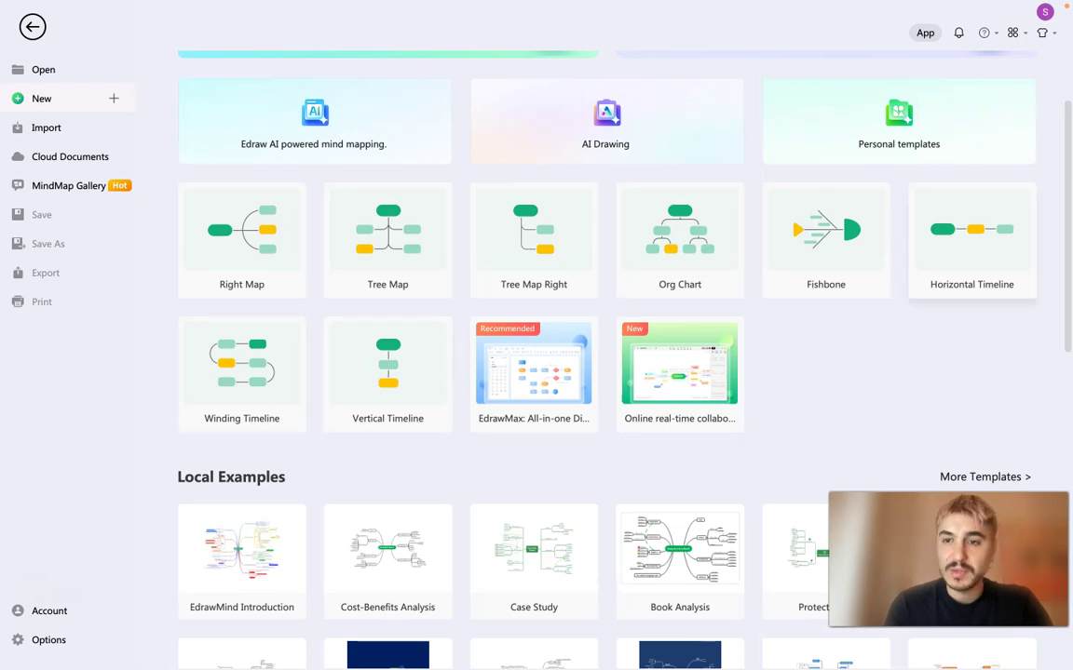
{"action": "scroll", "coordinate": [730, 338], "scroll_direction": "up", "scroll_amount": 3}
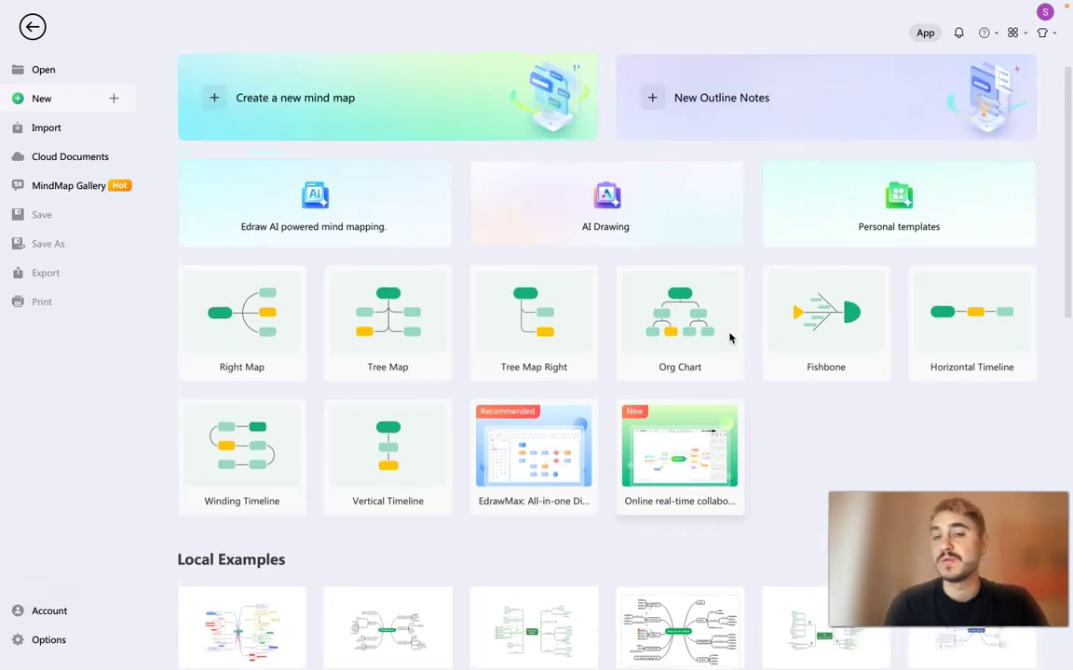
{"action": "scroll", "coordinate": [825, 466], "scroll_direction": "down", "scroll_amount": 1}
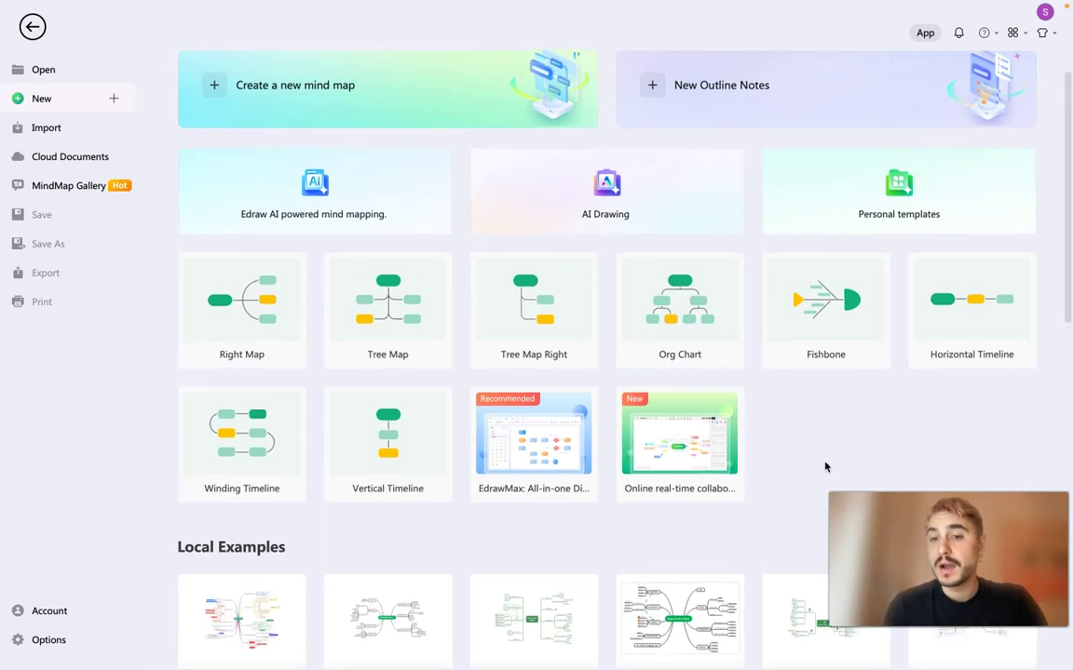
{"action": "scroll", "coordinate": [825, 467], "scroll_direction": "down", "scroll_amount": 1}
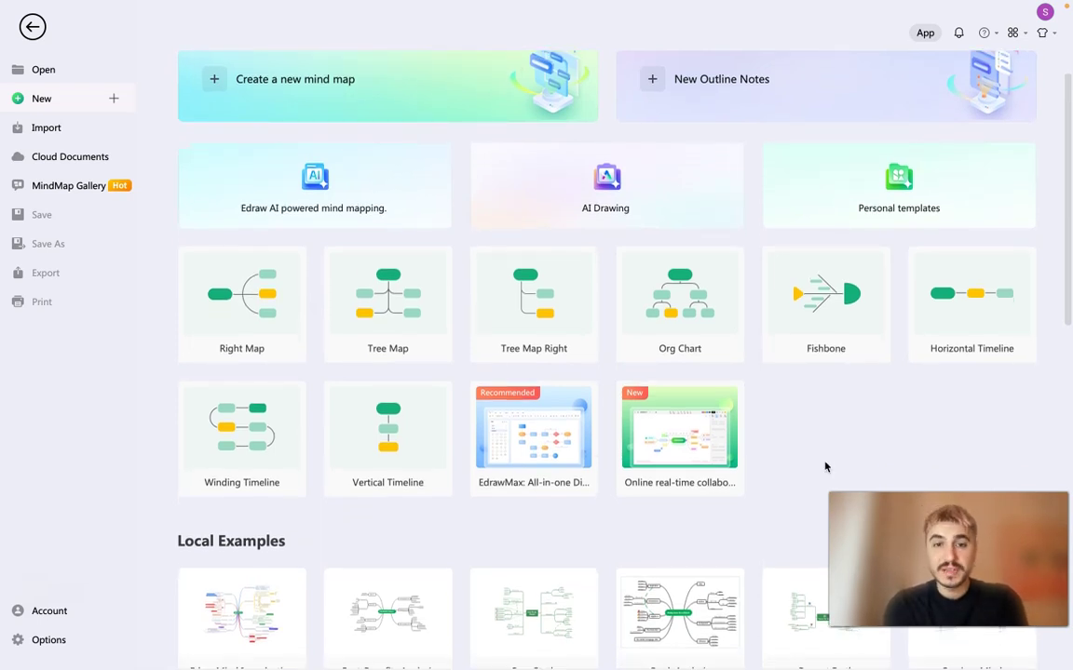
{"action": "scroll", "coordinate": [825, 467], "scroll_direction": "down", "scroll_amount": 5}
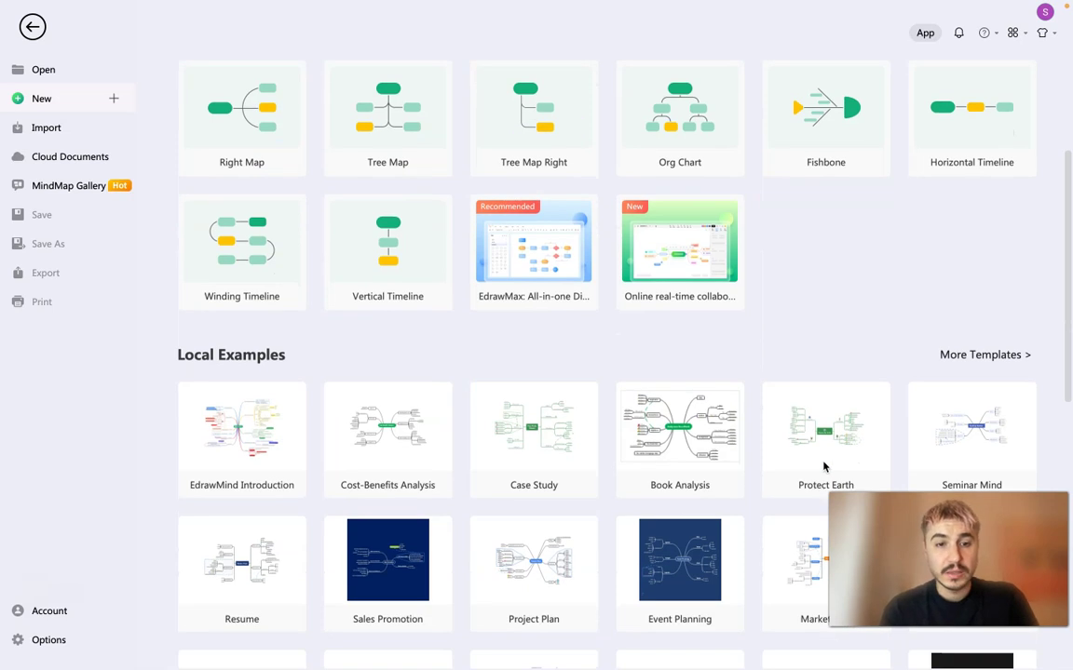
{"action": "scroll", "coordinate": [579, 433], "scroll_direction": "down", "scroll_amount": 3}
{"action": "scroll", "coordinate": [579, 433], "scroll_direction": "down", "scroll_amount": 1}
{"action": "scroll", "coordinate": [579, 433], "scroll_direction": "down", "scroll_amount": 1}
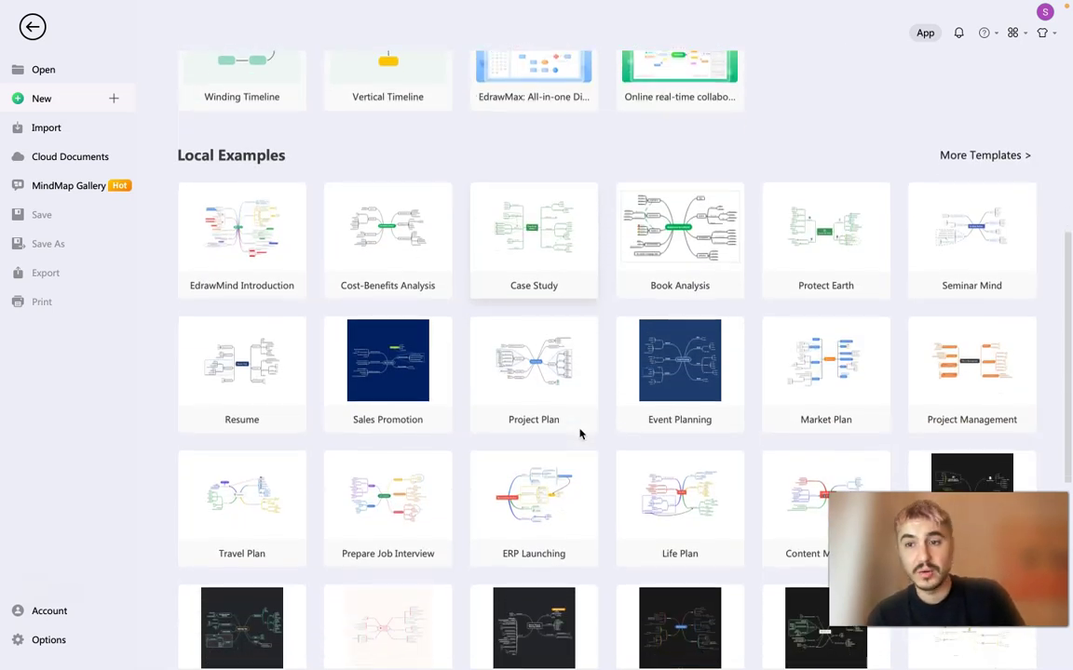
{"action": "scroll", "coordinate": [580, 433], "scroll_direction": "down", "scroll_amount": 1}
{"action": "scroll", "coordinate": [759, 407], "scroll_direction": "down", "scroll_amount": 1}
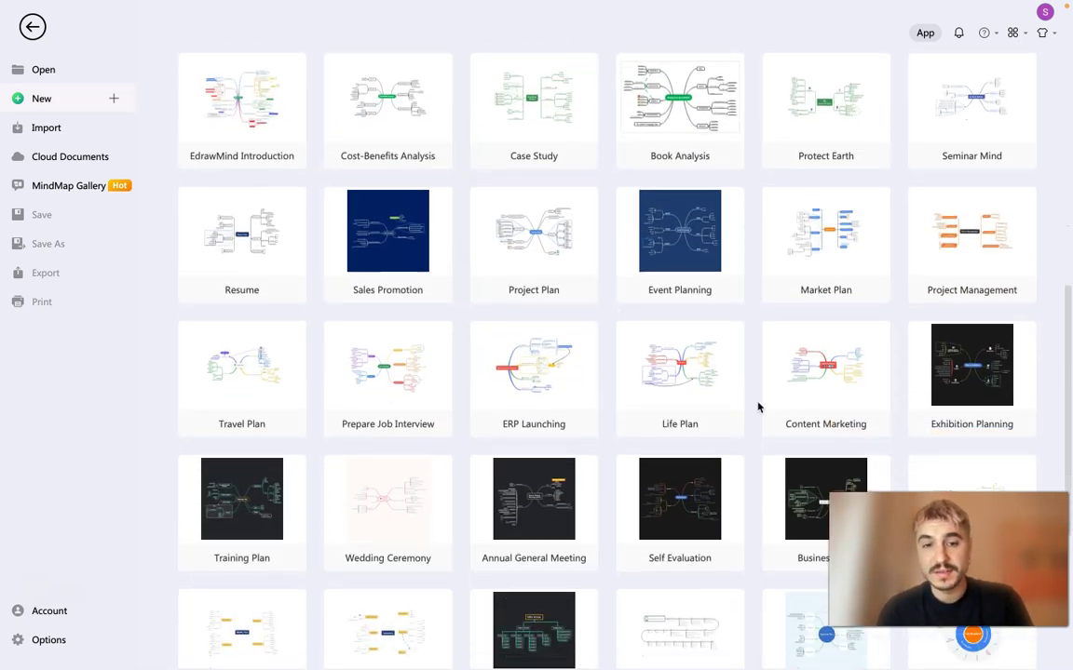
{"action": "scroll", "coordinate": [757, 407], "scroll_direction": "down", "scroll_amount": 5}
{"action": "scroll", "coordinate": [758, 406], "scroll_direction": "up", "scroll_amount": 3}
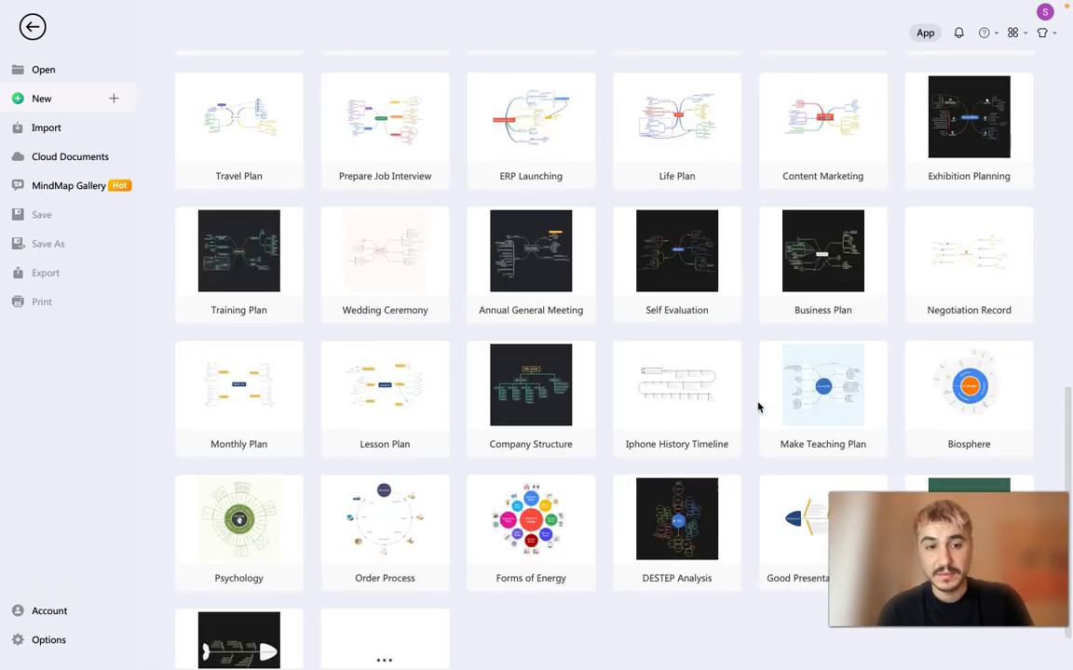
{"action": "scroll", "coordinate": [757, 407], "scroll_direction": "up", "scroll_amount": 1}
{"action": "scroll", "coordinate": [757, 406], "scroll_direction": "up", "scroll_amount": 1}
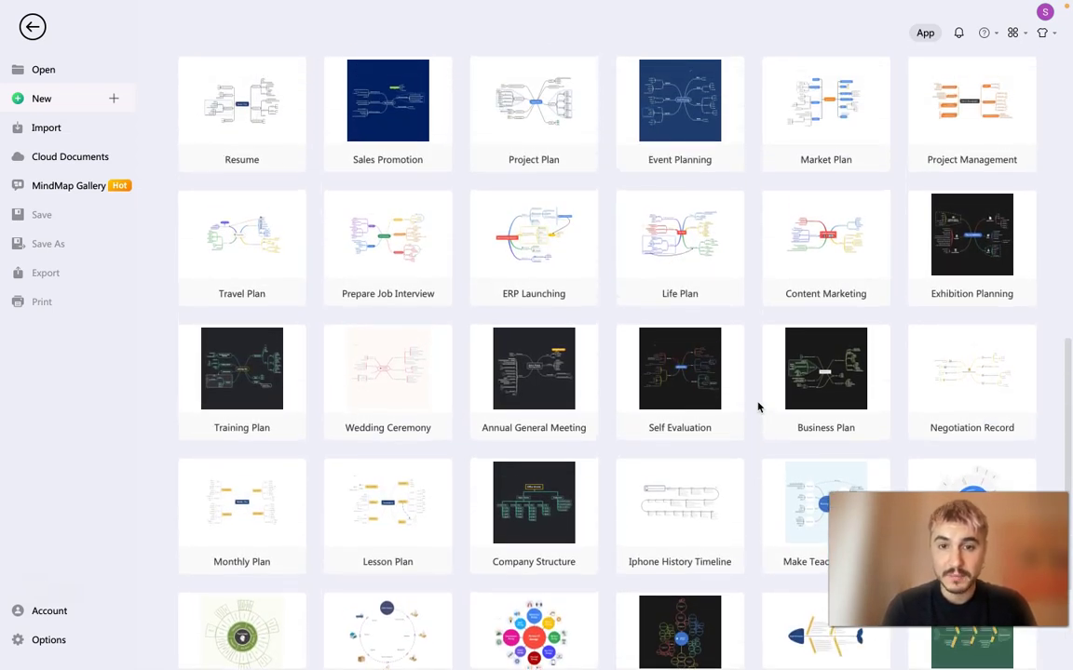
{"action": "scroll", "coordinate": [758, 407], "scroll_direction": "up", "scroll_amount": 1}
{"action": "scroll", "coordinate": [758, 407], "scroll_direction": "up", "scroll_amount": 1}
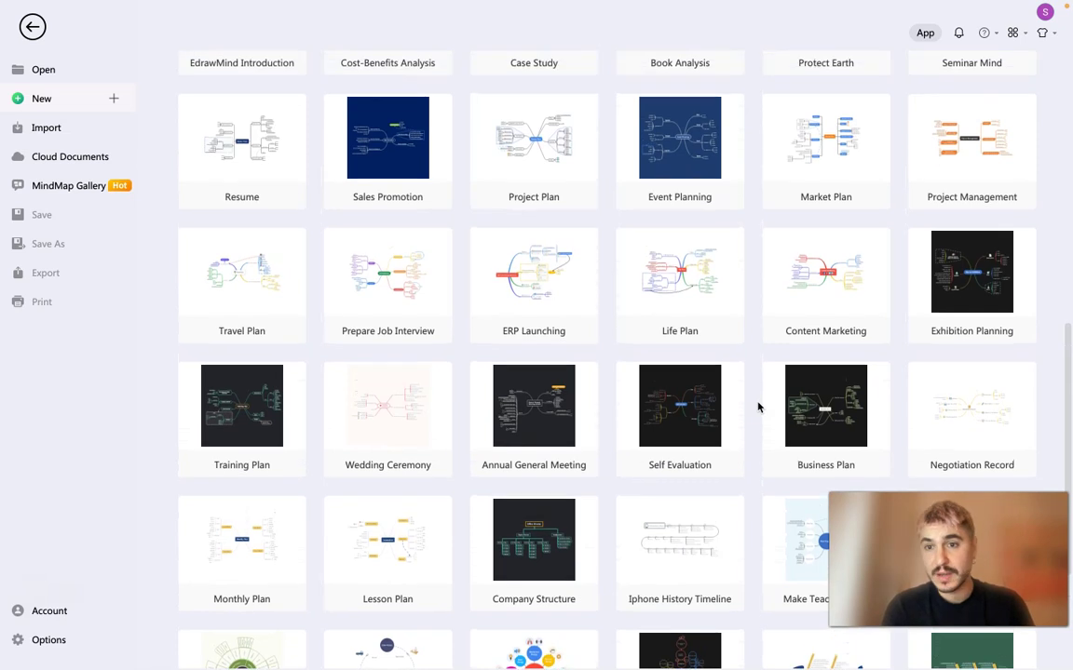
{"action": "scroll", "coordinate": [758, 407], "scroll_direction": "down", "scroll_amount": 1}
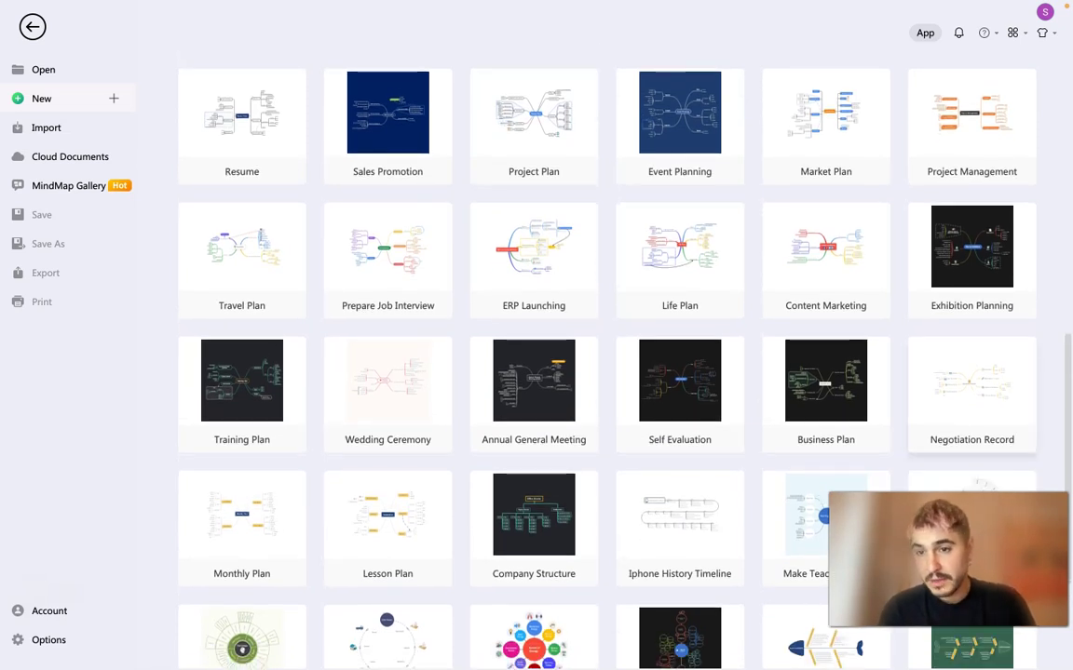
{"action": "scroll", "coordinate": [680, 298], "scroll_direction": "up", "scroll_amount": 1}
{"action": "scroll", "coordinate": [679, 298], "scroll_direction": "up", "scroll_amount": 1}
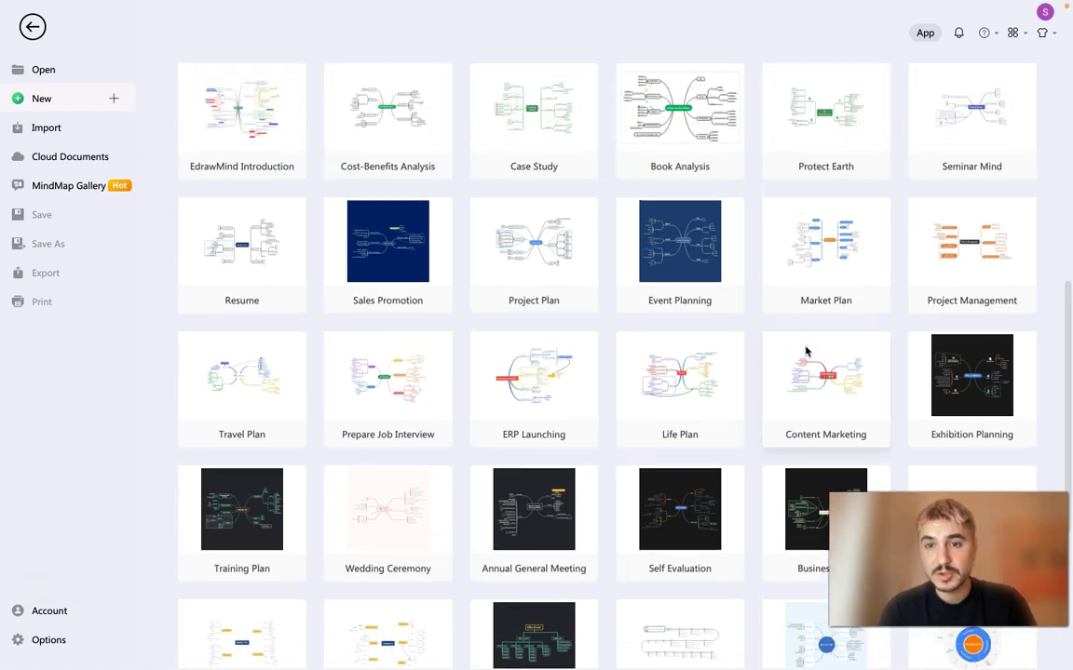
{"action": "scroll", "coordinate": [806, 351], "scroll_direction": "up", "scroll_amount": 2}
{"action": "scroll", "coordinate": [832, 390], "scroll_direction": "up", "scroll_amount": 4}
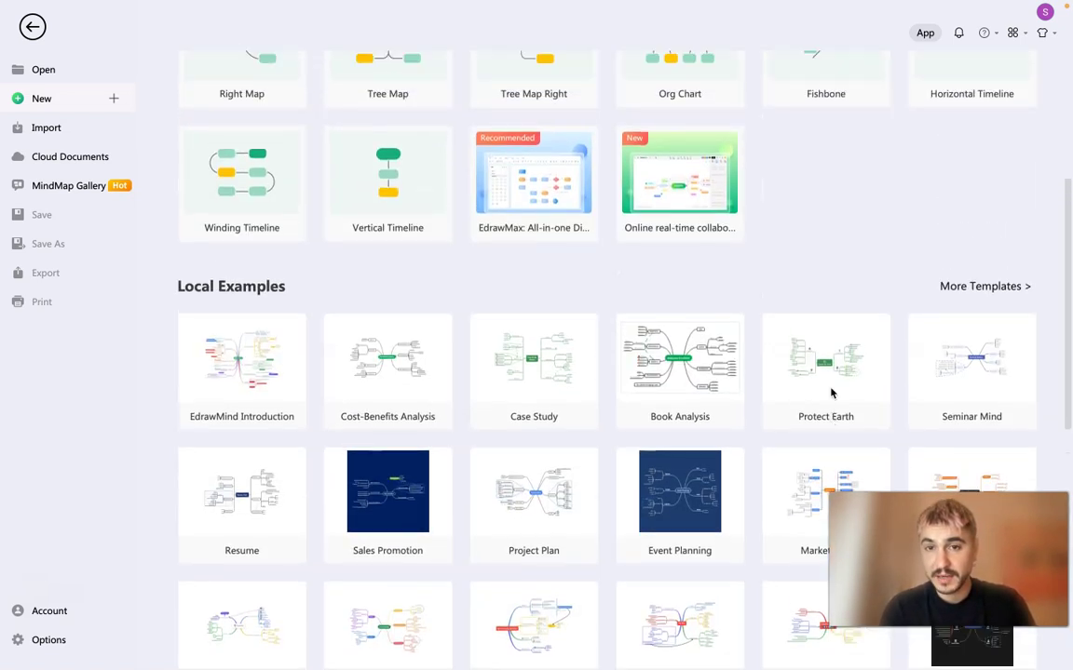
{"action": "scroll", "coordinate": [832, 393], "scroll_direction": "up", "scroll_amount": 3}
{"action": "scroll", "coordinate": [832, 393], "scroll_direction": "up", "scroll_amount": 2}
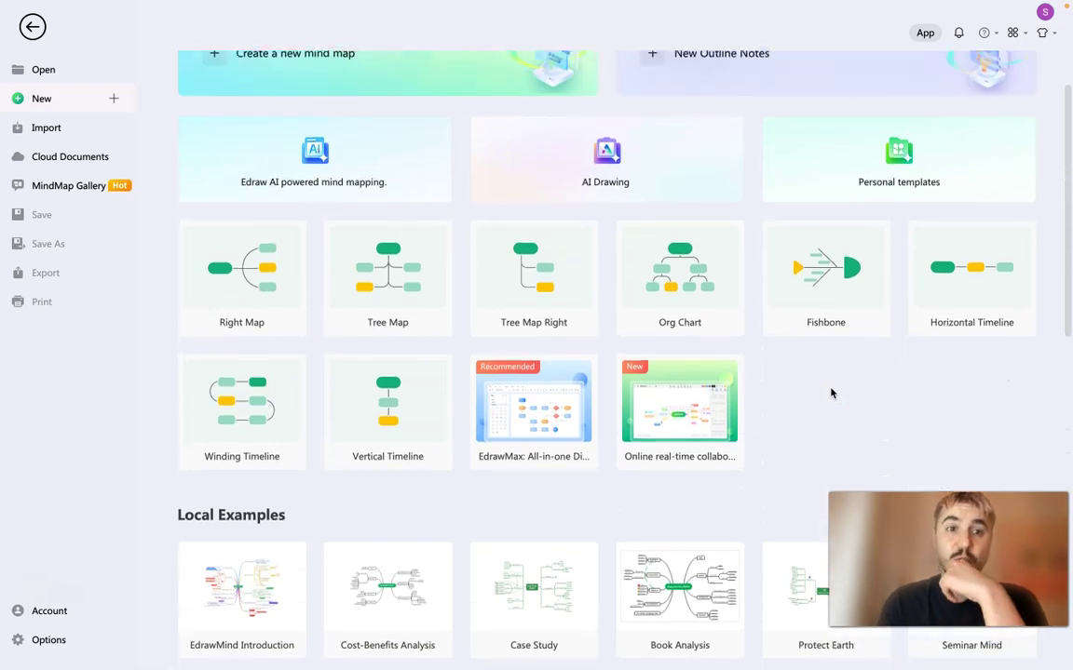
{"action": "scroll", "coordinate": [832, 393], "scroll_direction": "up", "scroll_amount": 1}
{"action": "scroll", "coordinate": [832, 393], "scroll_direction": "up", "scroll_amount": 1}
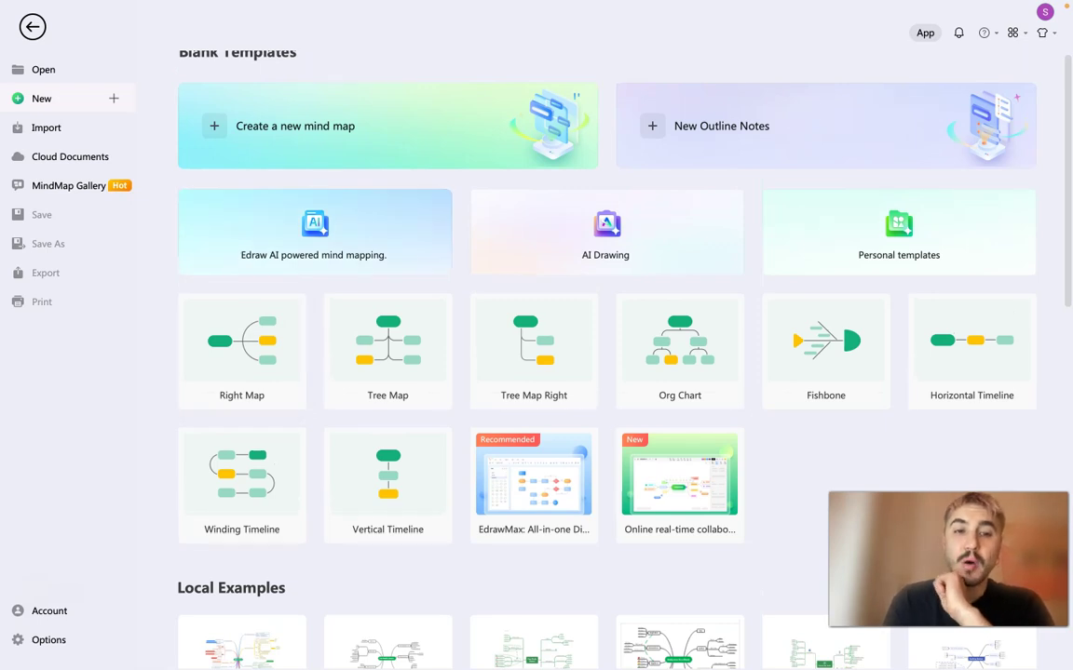
Generate an AI mind map from the prompt 'The story of Harry Potter' with one-click generation
{"action": "left_click", "coordinate": [441, 253]}
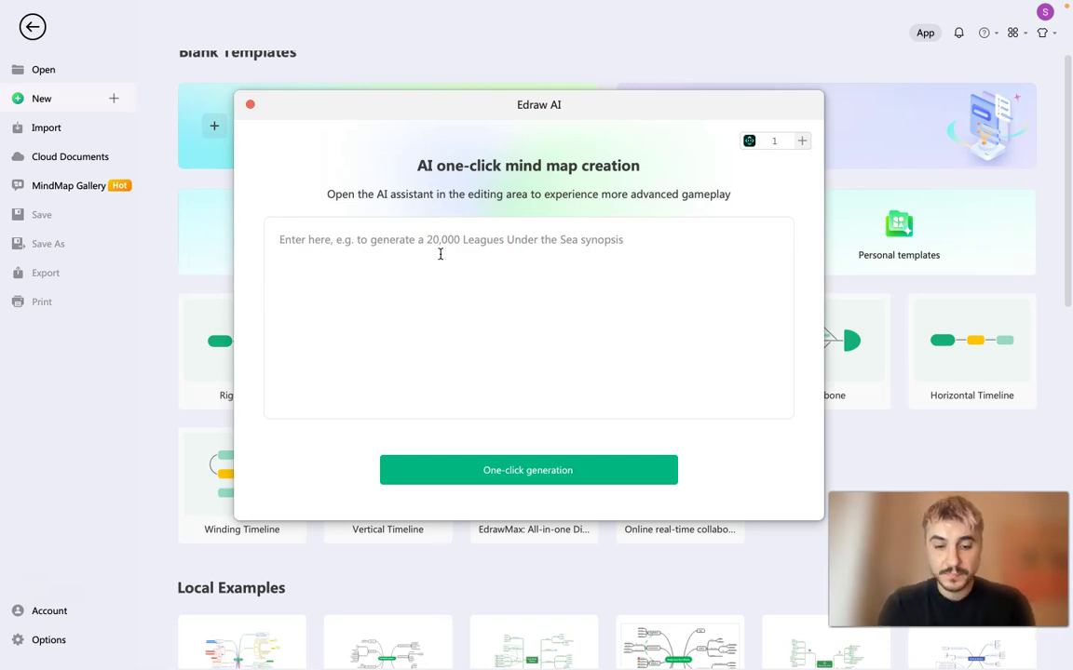
{"action": "type", "text": "The sto"}
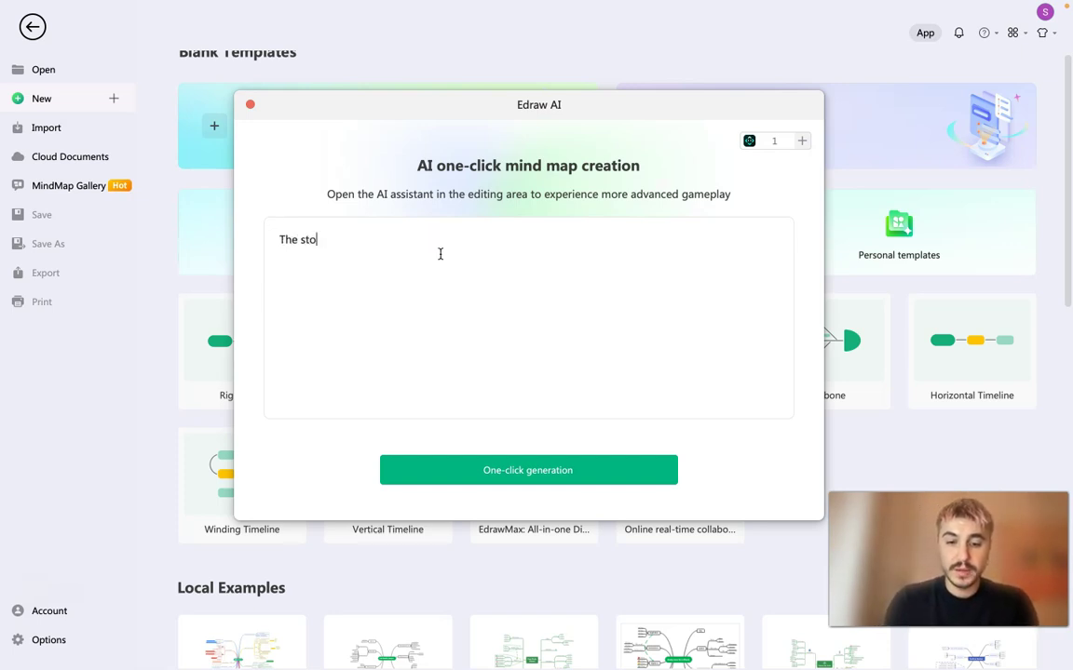
{"action": "type", "text": "ry of"}
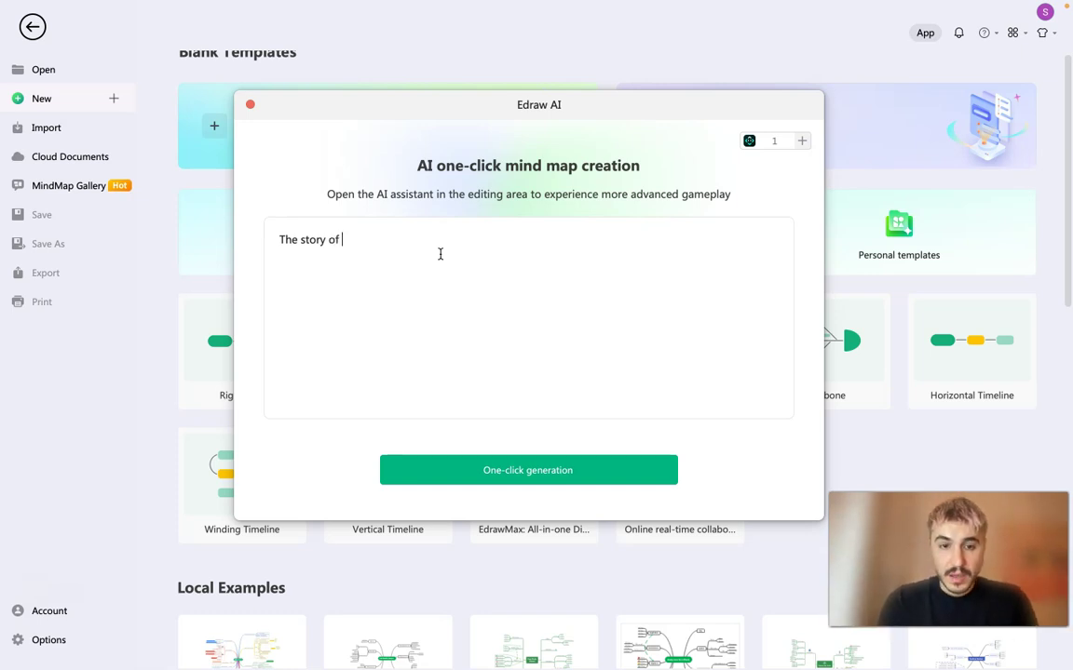
{"action": "type", "text": " Harry Potter"}
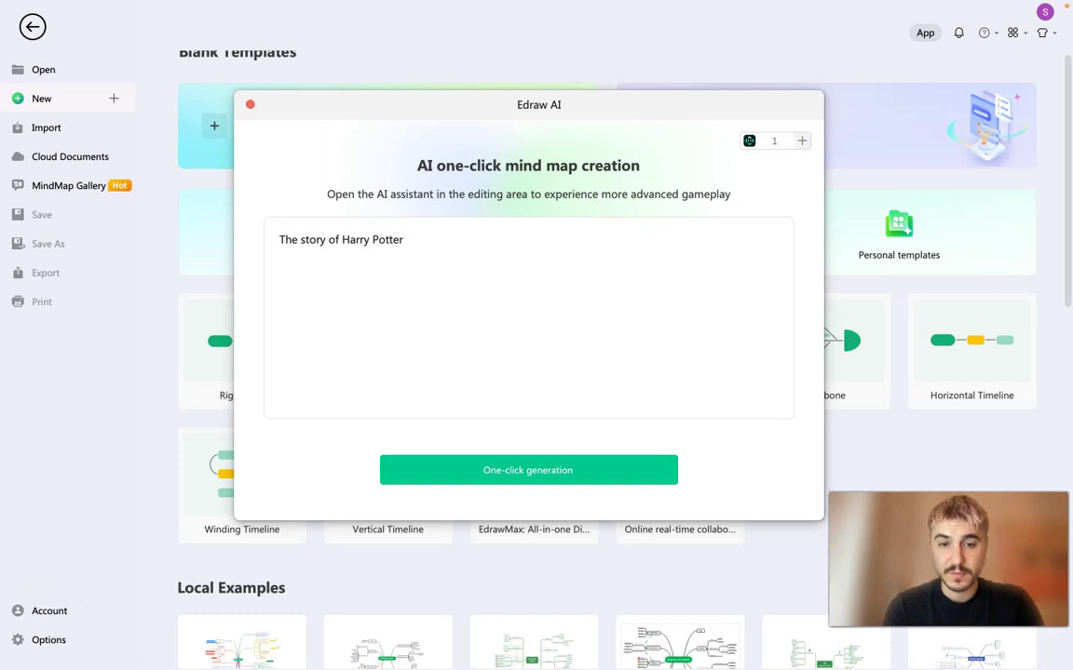
{"action": "left_click", "coordinate": [528, 470]}
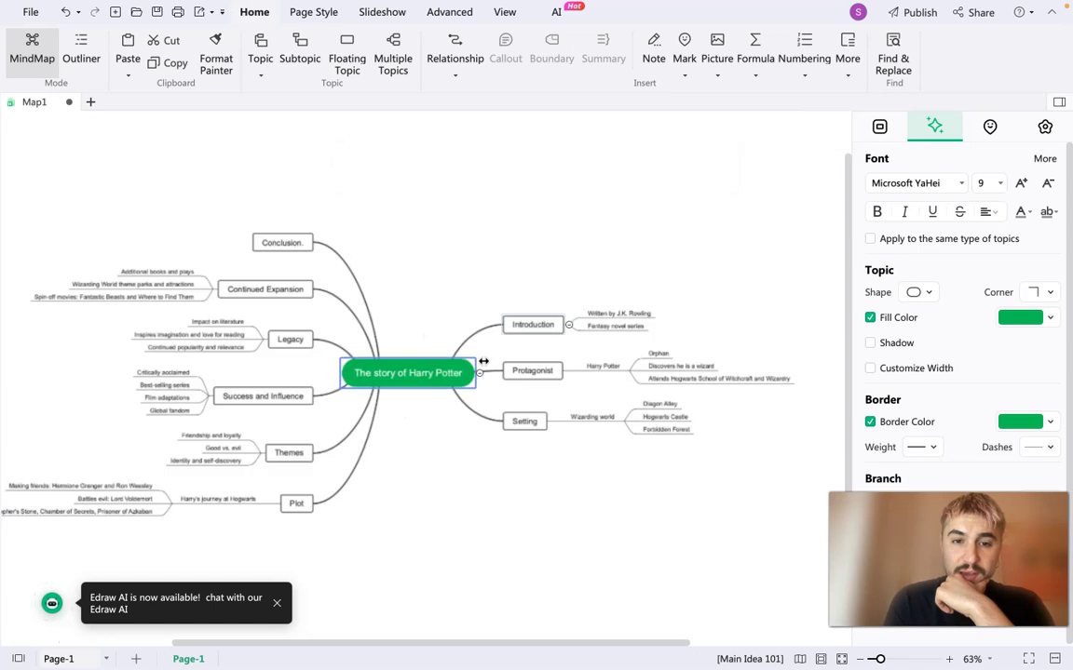
{"action": "left_click", "coordinate": [391, 402]}
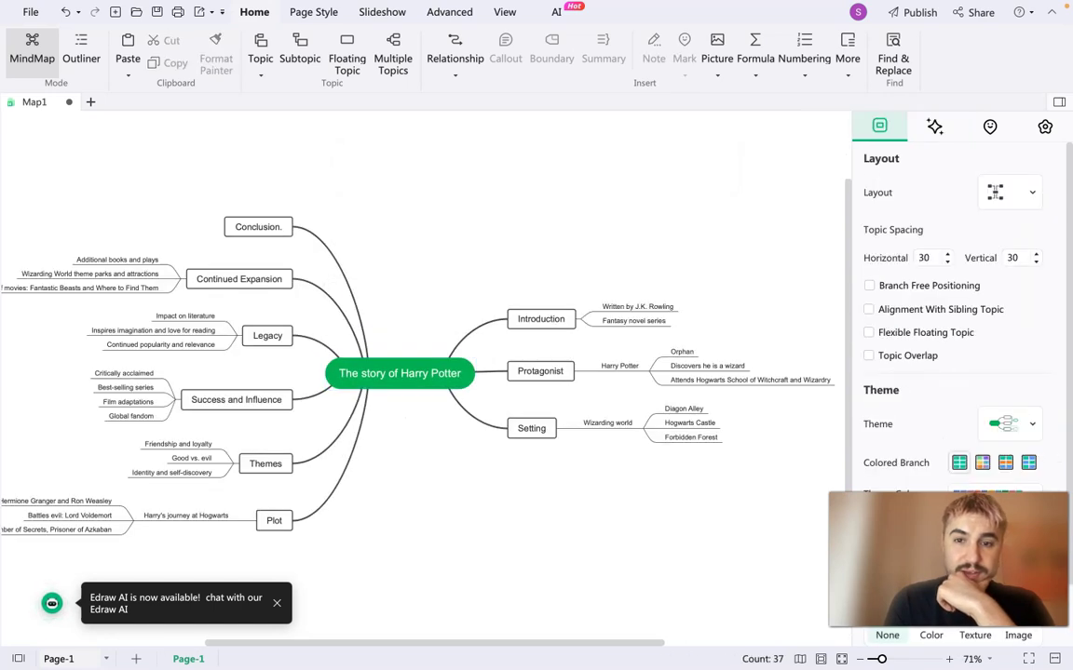
{"action": "left_click_drag", "start_coordinate": [391, 403], "coordinate": [424, 438]}
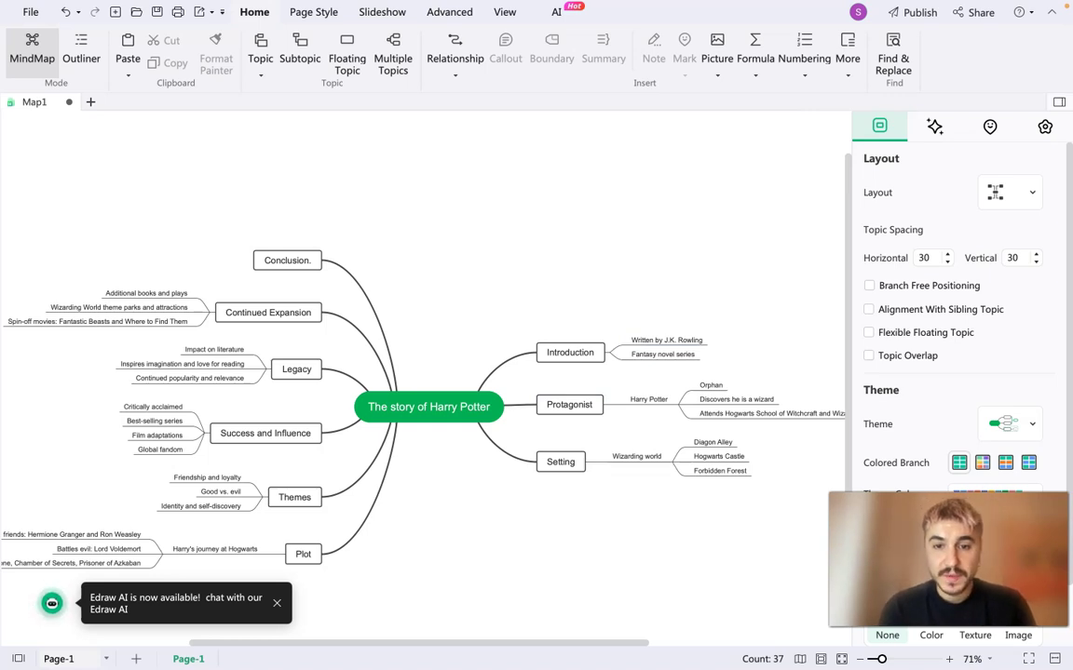
{"action": "scroll", "coordinate": [510, 449], "scroll_direction": "left", "scroll_amount": 5}
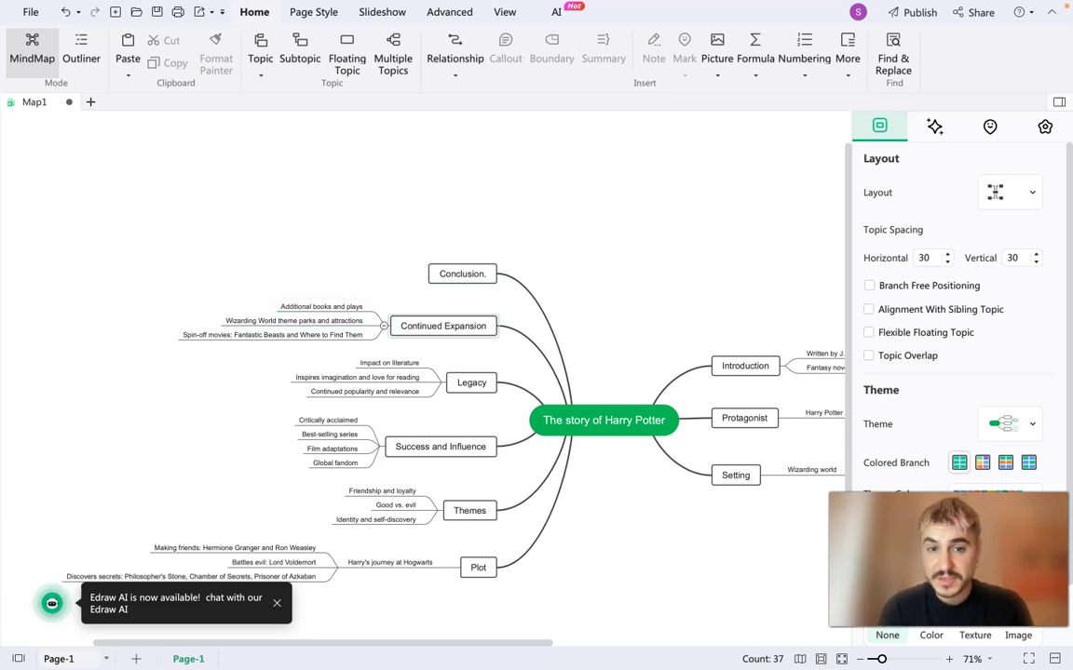
{"action": "left_click", "coordinate": [321, 307]}
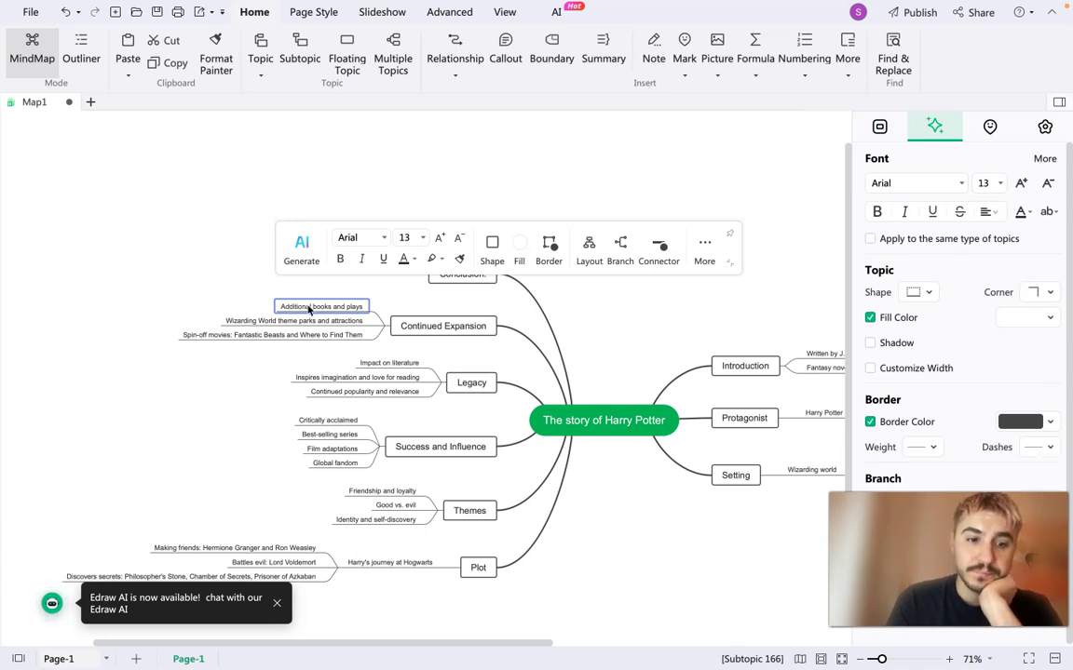
{"action": "key", "text": "Down"}
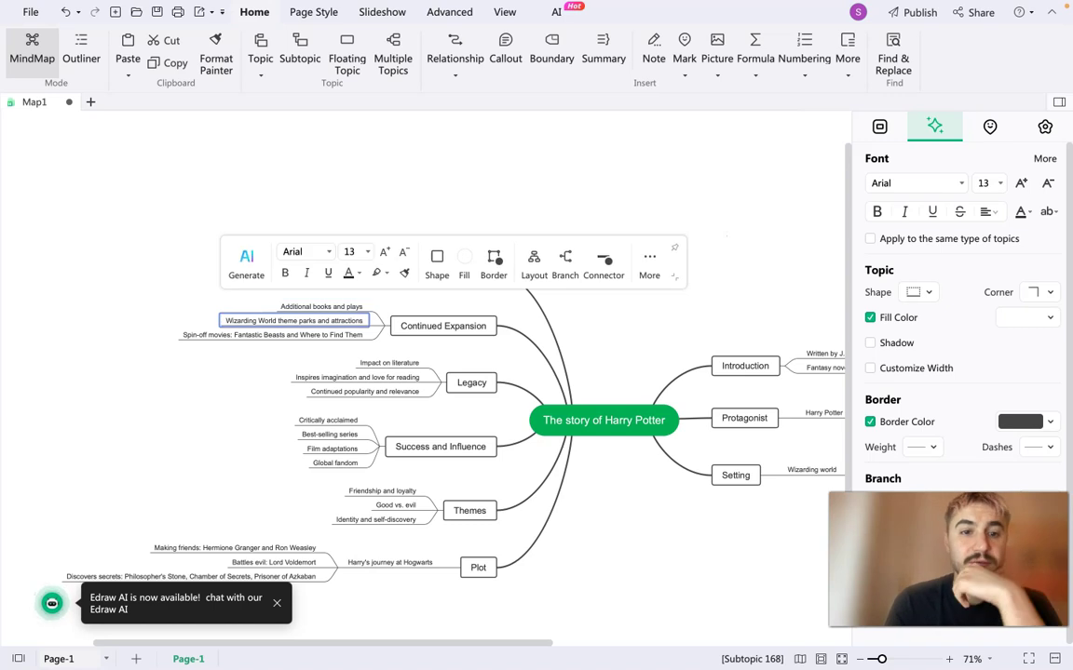
{"action": "key", "text": "Down"}
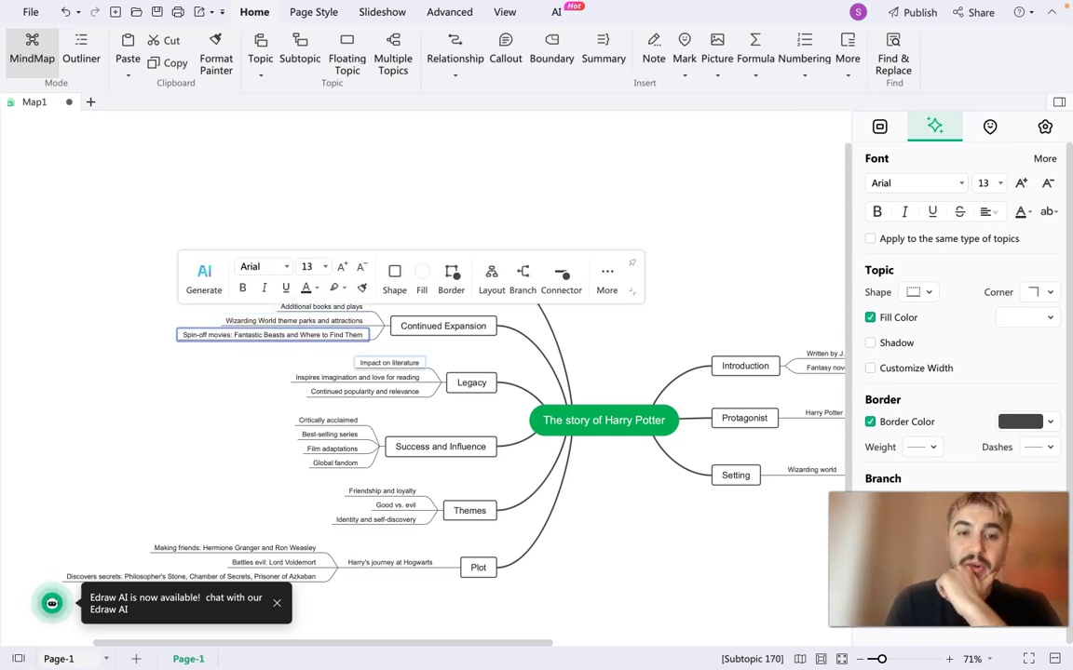
{"action": "left_click", "coordinate": [389, 362]}
{"action": "left_click", "coordinate": [307, 307]}
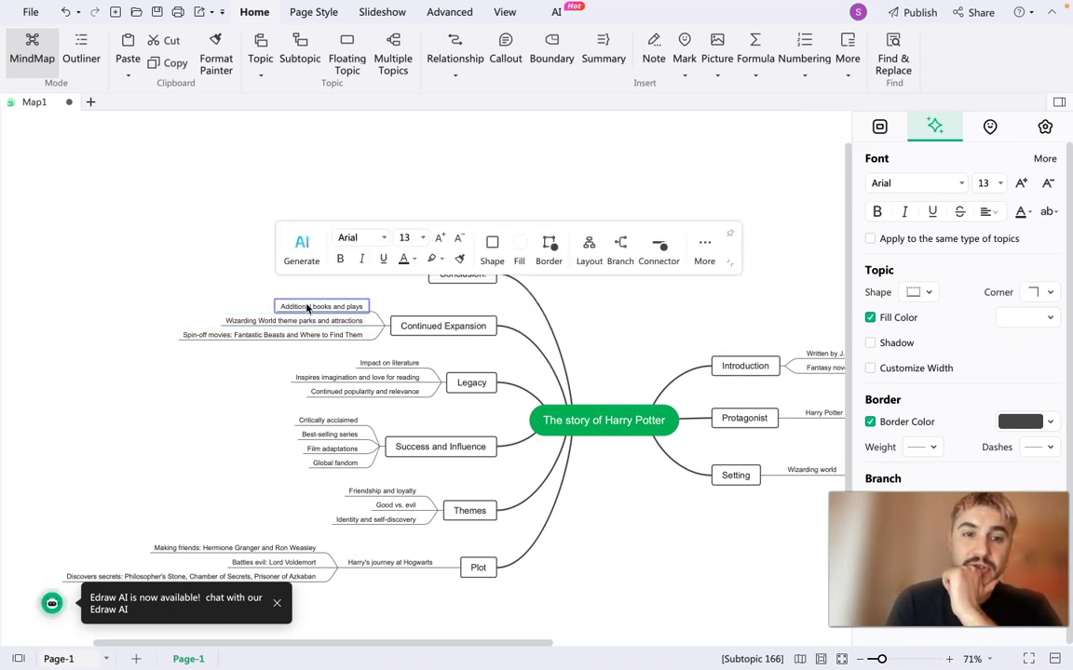
{"action": "left_click", "coordinate": [302, 247]}
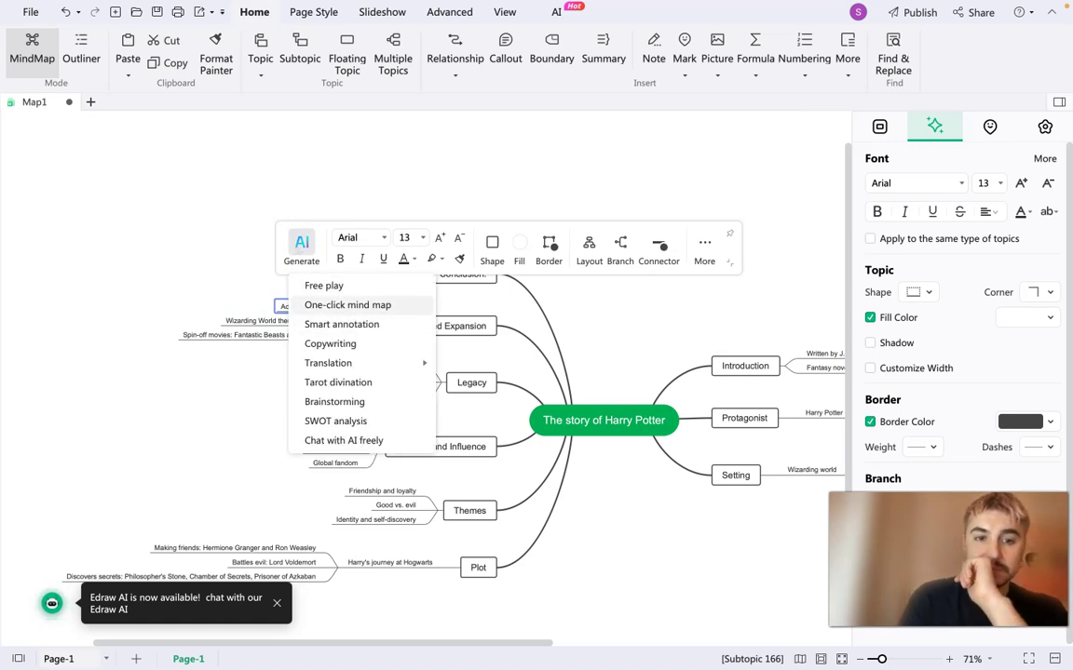
{"action": "left_click", "coordinate": [348, 305]}
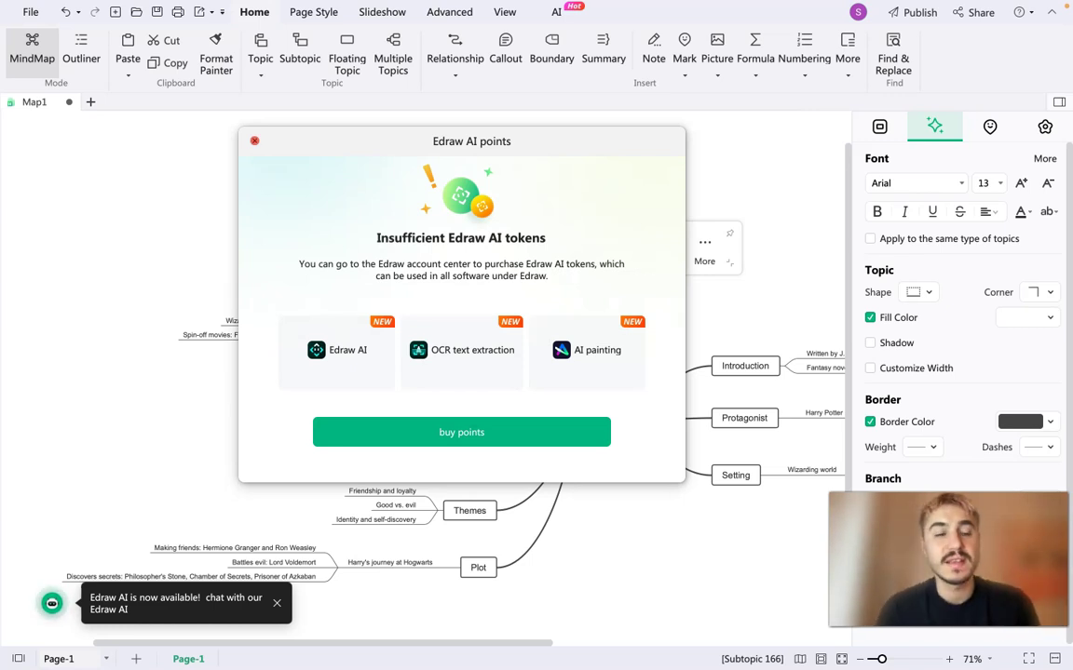
{"action": "left_click", "coordinate": [254, 141]}
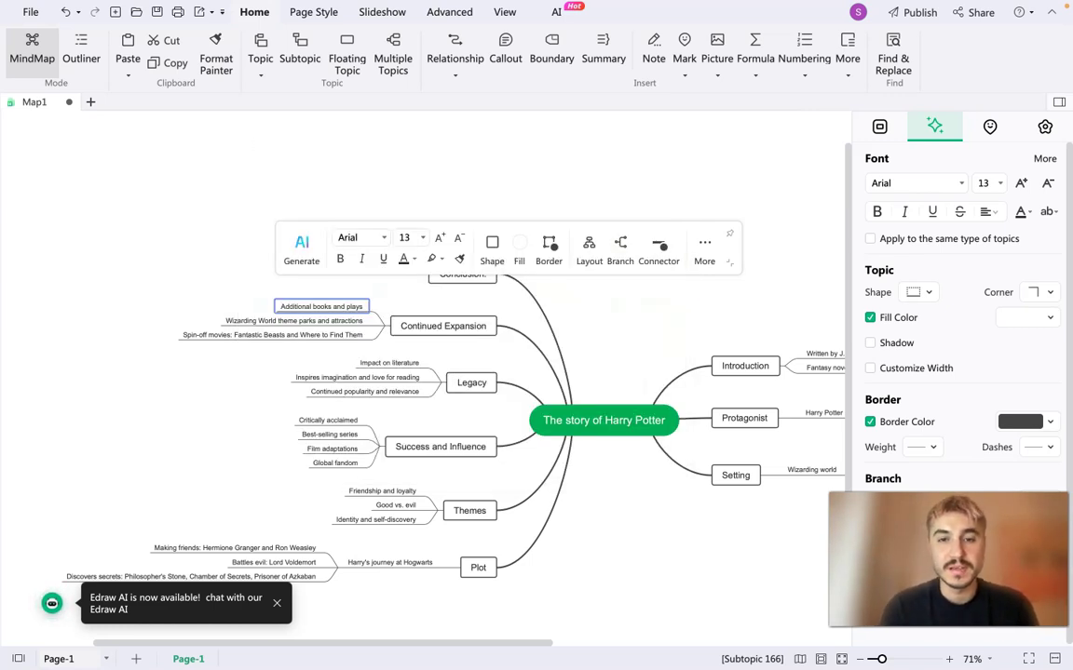
{"action": "key", "text": "Escape"}
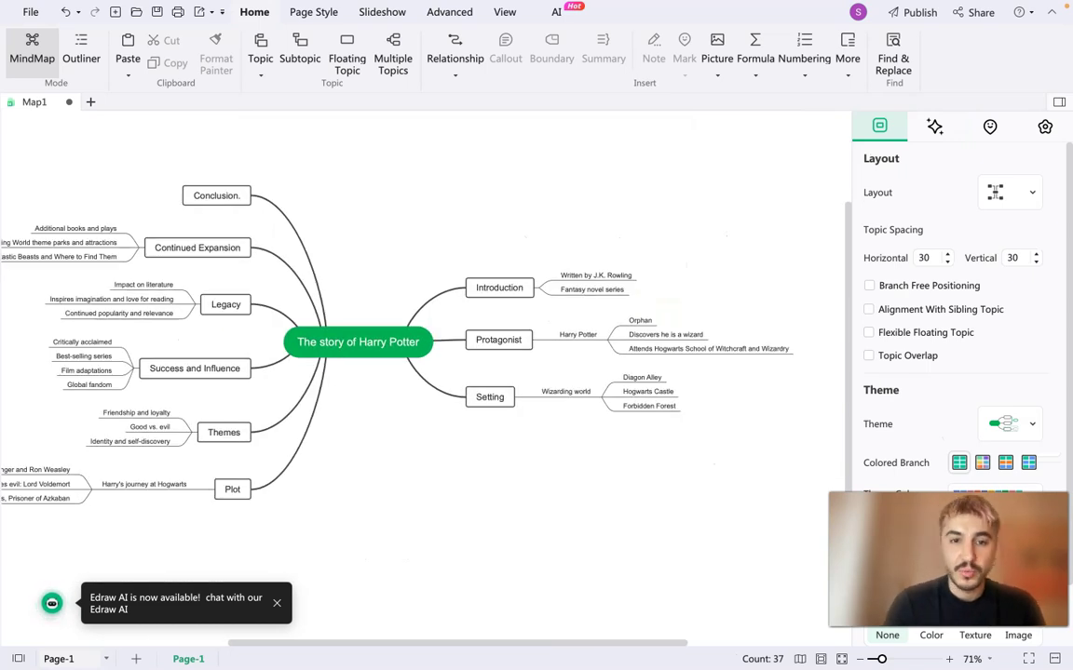
Select the Protagonist topic and show the Layout settings in the right panel
{"action": "left_click", "coordinate": [498, 340]}
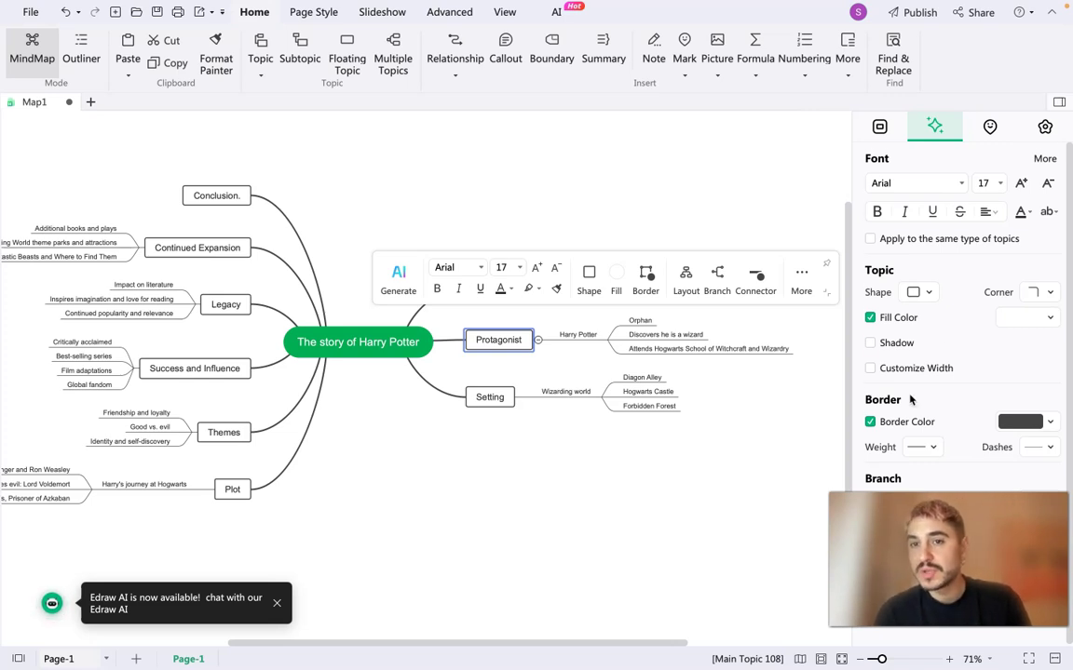
{"action": "left_click", "coordinate": [878, 123]}
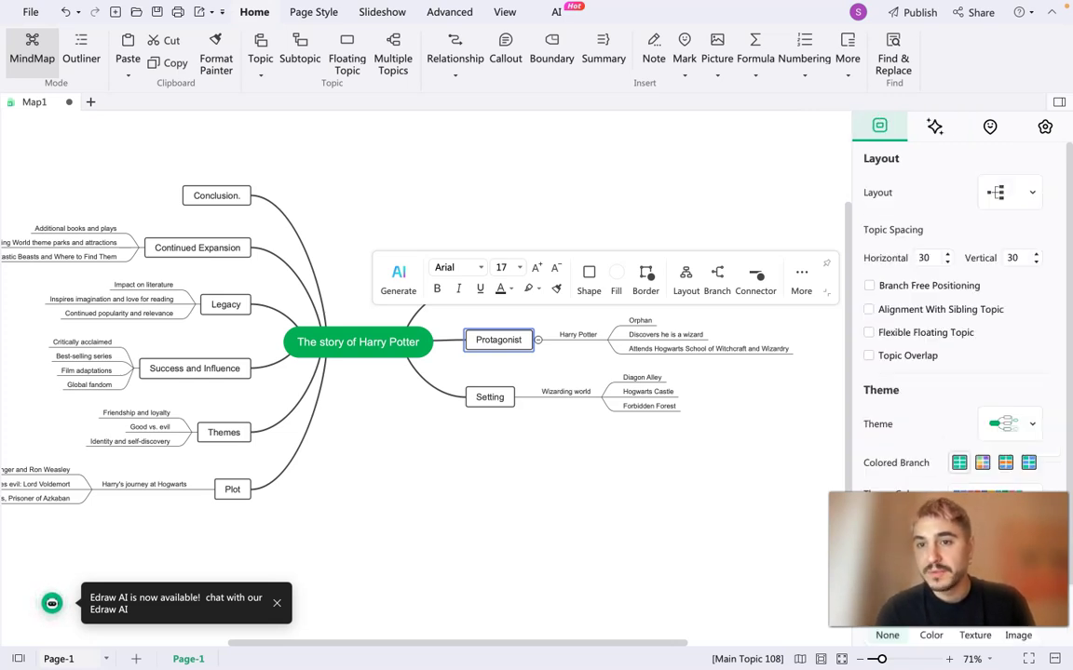
{"action": "scroll", "coordinate": [885, 192], "scroll_direction": "down", "scroll_amount": 2}
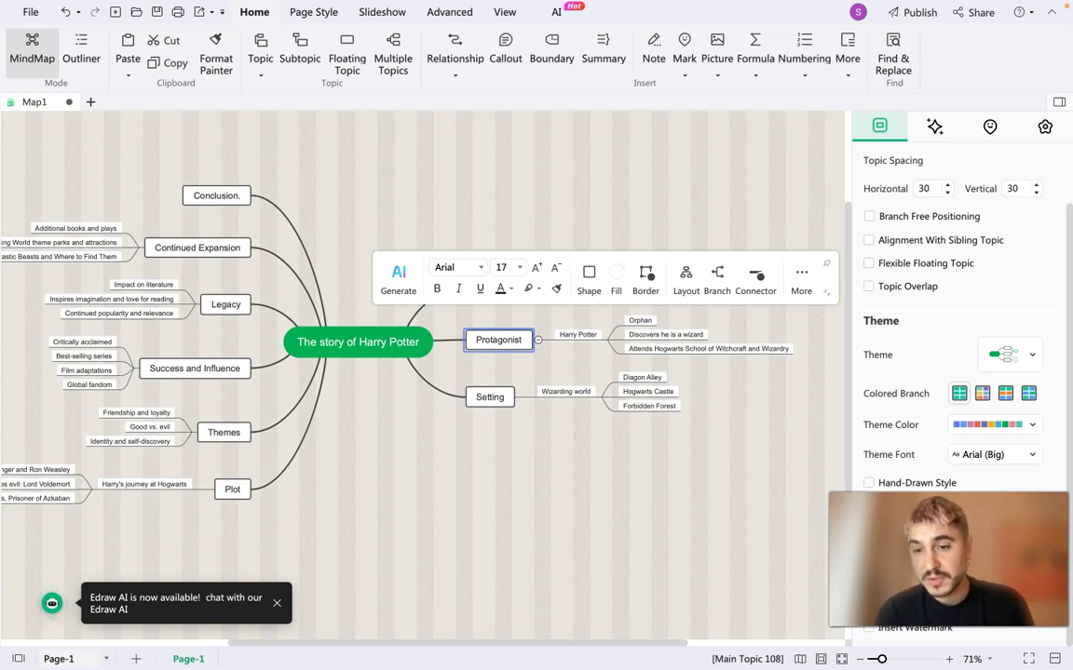
{"action": "scroll", "coordinate": [959, 326], "scroll_direction": "up", "scroll_amount": 1}
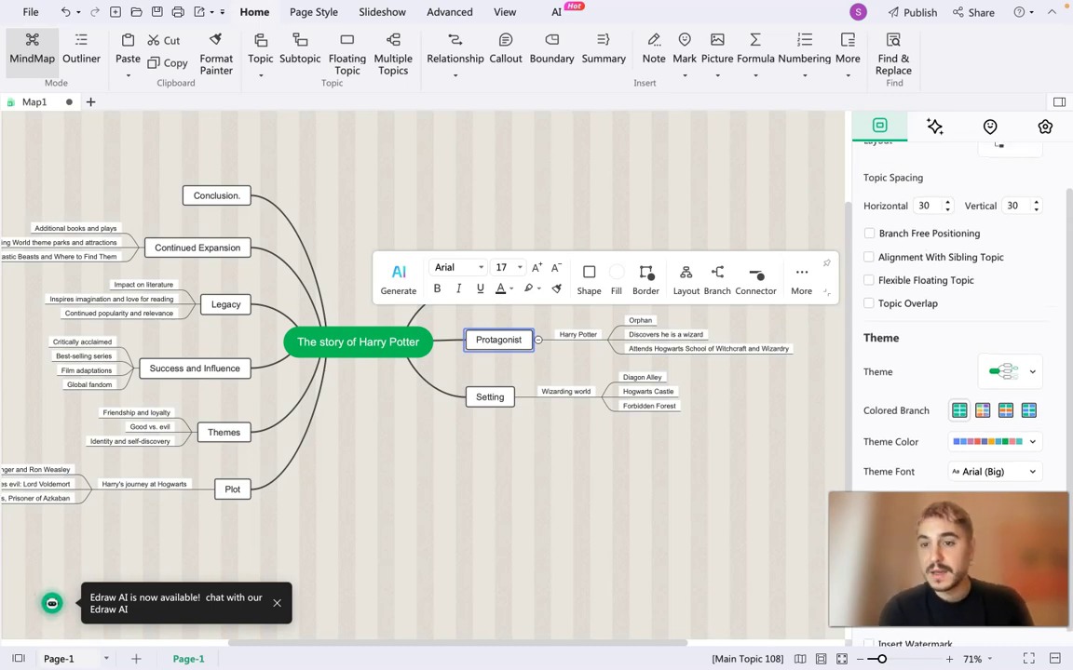
Browse the Theme gallery and choose a striped-background theme for the map
{"action": "left_click", "coordinate": [1010, 371]}
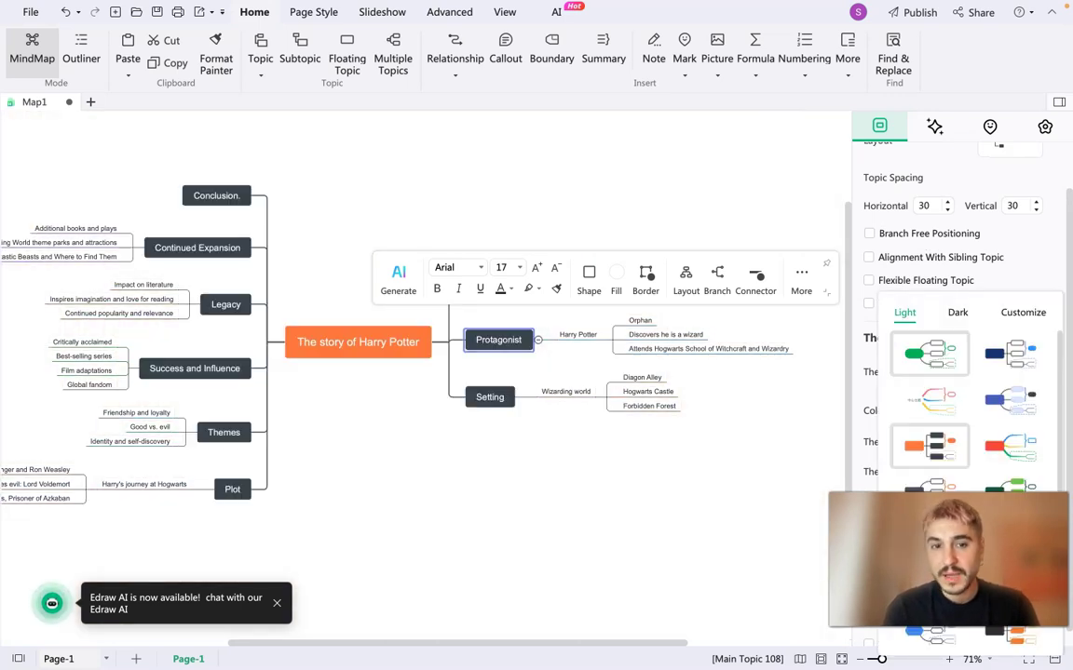
{"action": "scroll", "coordinate": [969, 401], "scroll_direction": "down", "scroll_amount": 3}
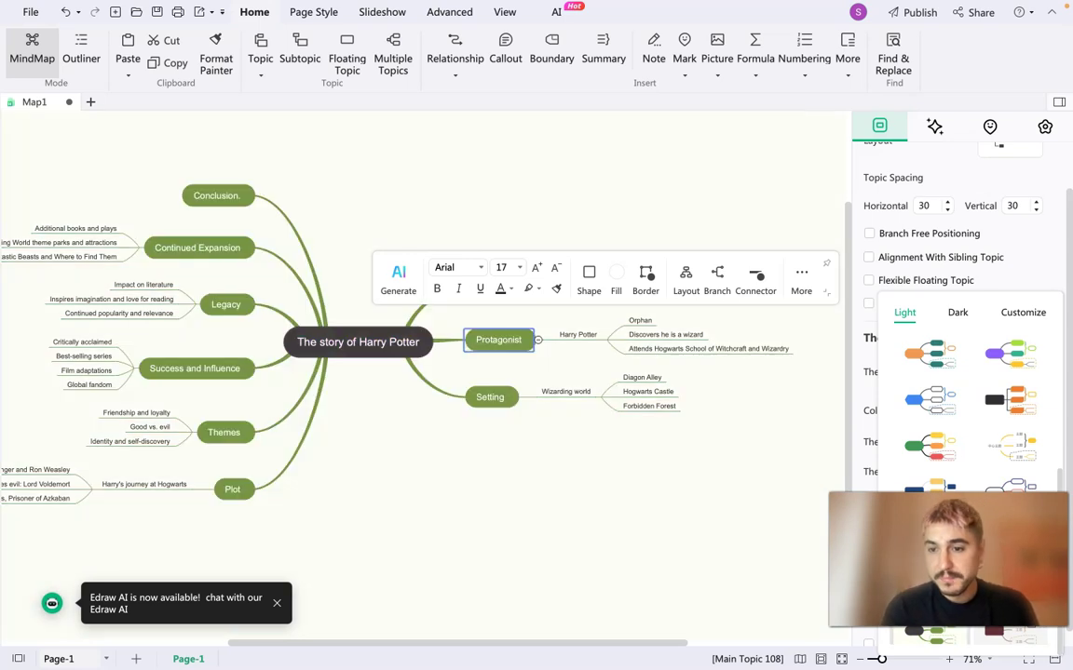
{"action": "scroll", "coordinate": [969, 400], "scroll_direction": "down", "scroll_amount": 2}
{"action": "scroll", "coordinate": [969, 400], "scroll_direction": "up", "scroll_amount": 1}
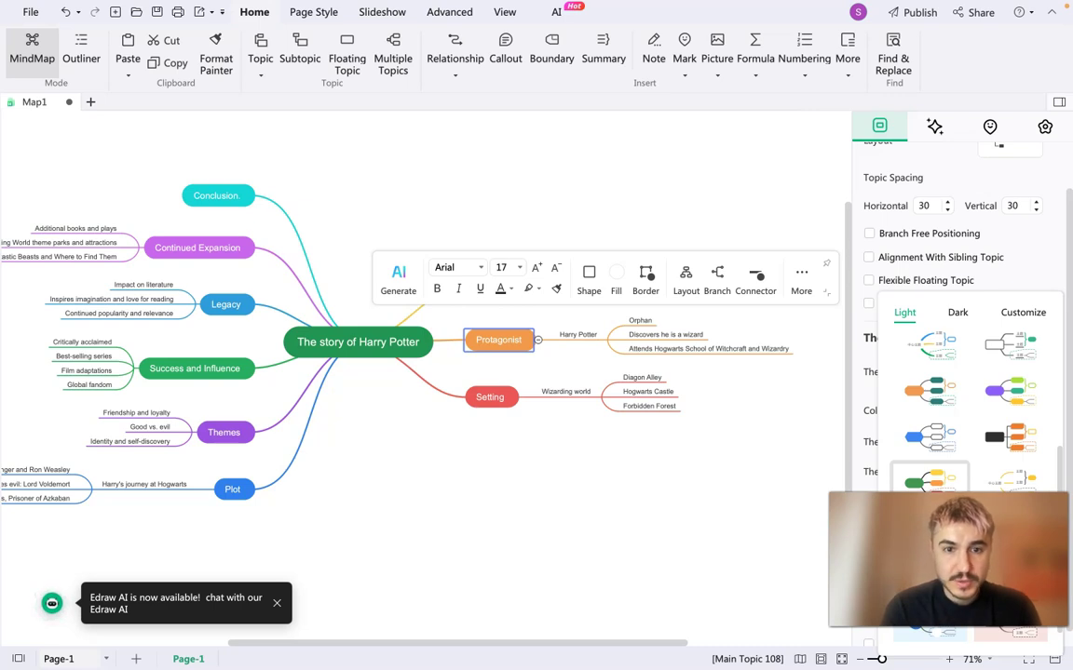
{"action": "left_click", "coordinate": [930, 480]}
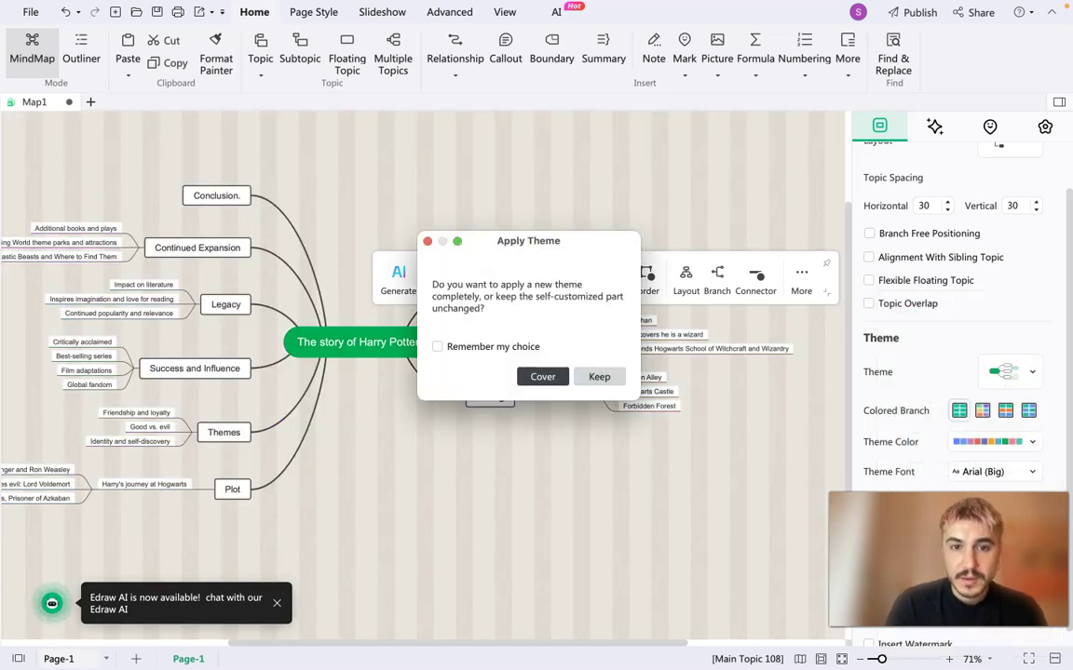
Confirm the new theme, then browse the Mark and Clipart Education icons and pan the map
{"action": "left_click", "coordinate": [599, 376]}
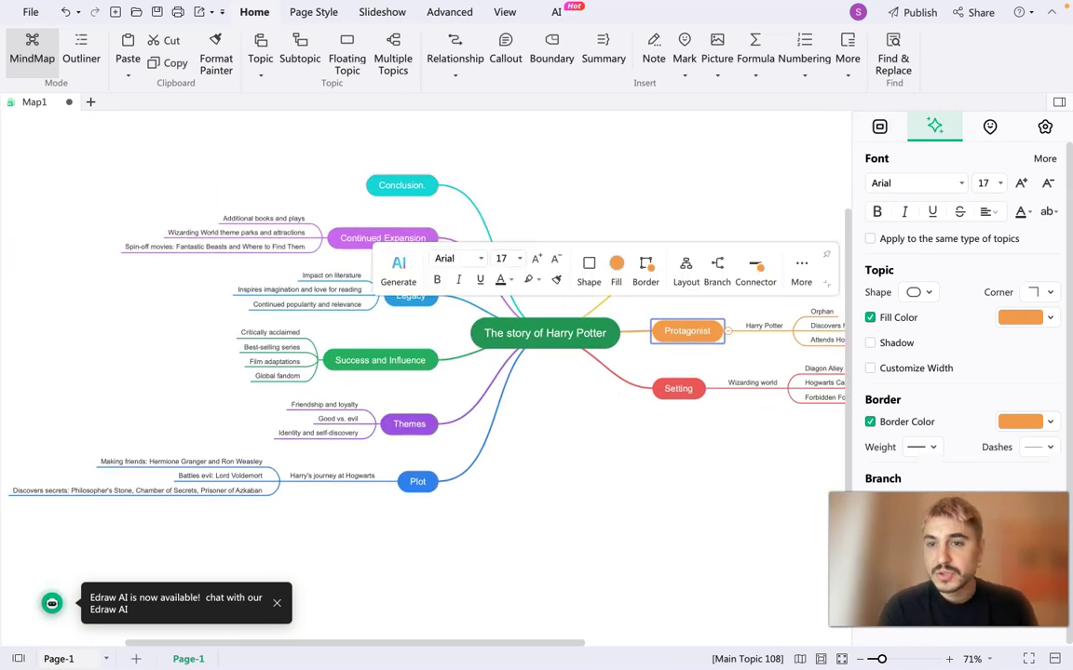
{"action": "left_click", "coordinate": [879, 125]}
{"action": "left_click", "coordinate": [685, 51]}
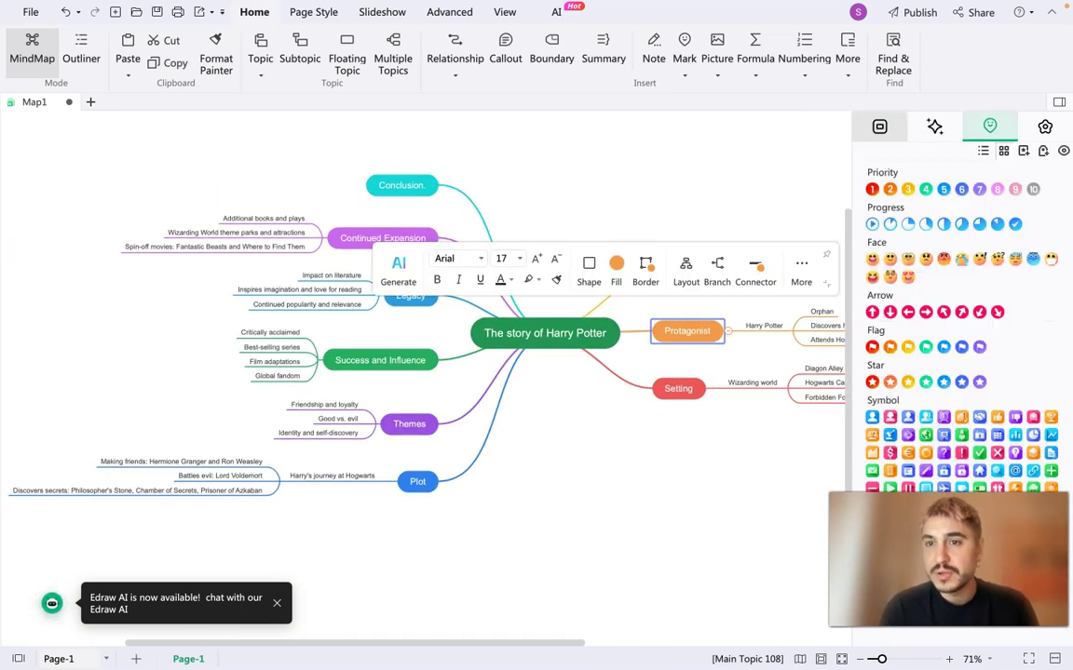
{"action": "left_click", "coordinate": [1044, 126]}
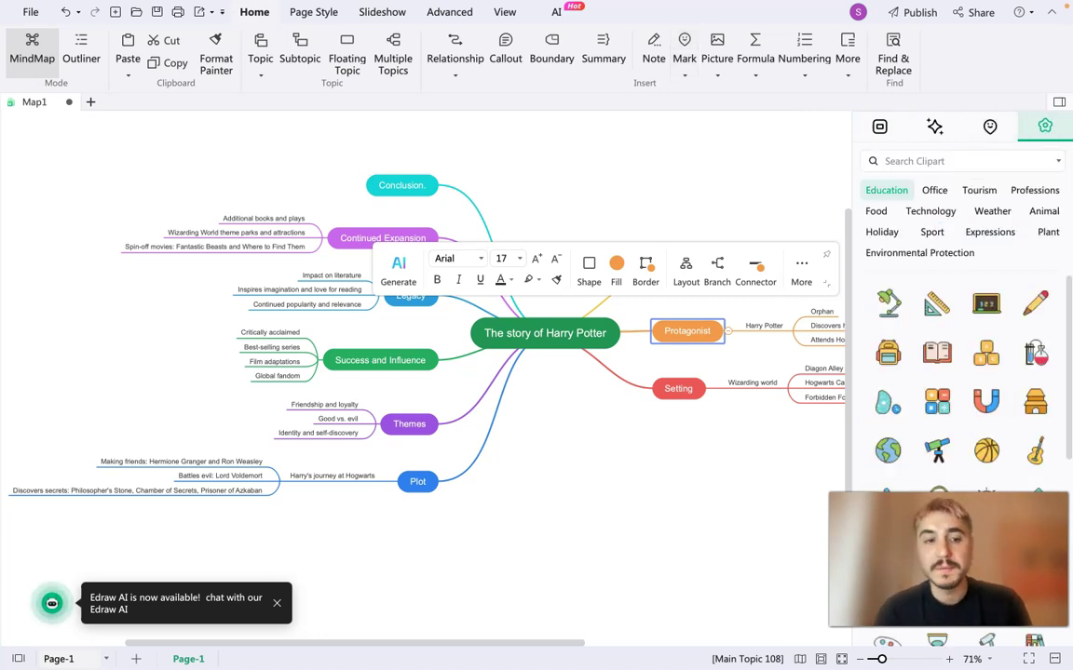
{"action": "left_click_drag", "start_coordinate": [730, 329], "coordinate": [672, 458]}
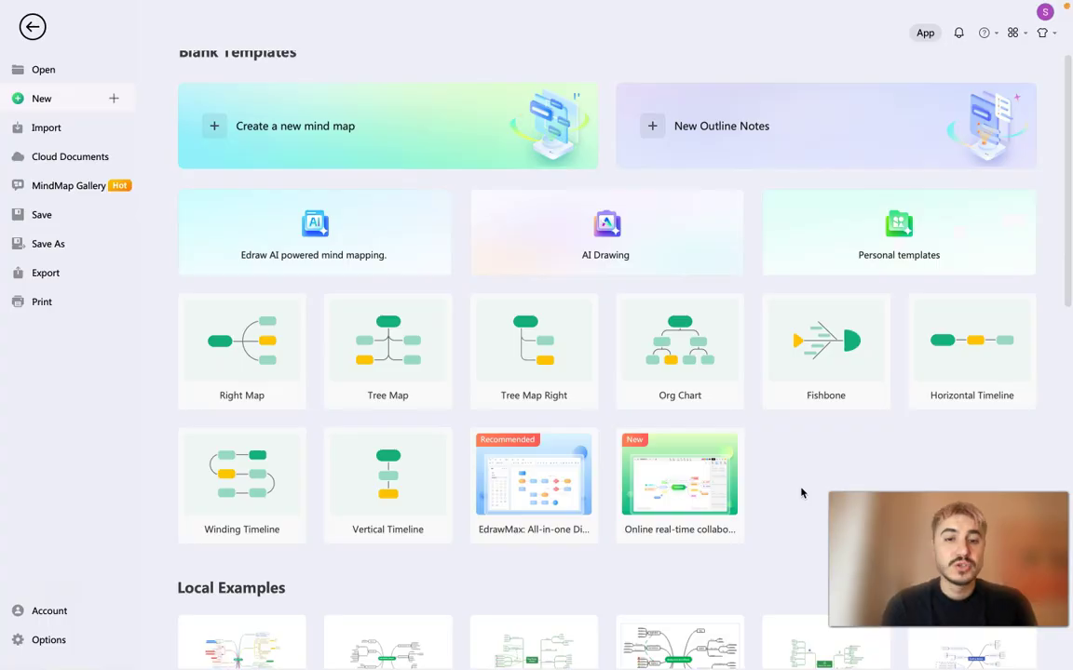
Scroll through the Local Examples templates on the File > New page
{"action": "scroll", "coordinate": [800, 493], "scroll_direction": "down", "scroll_amount": 2}
{"action": "scroll", "coordinate": [806, 437], "scroll_direction": "down", "scroll_amount": 5}
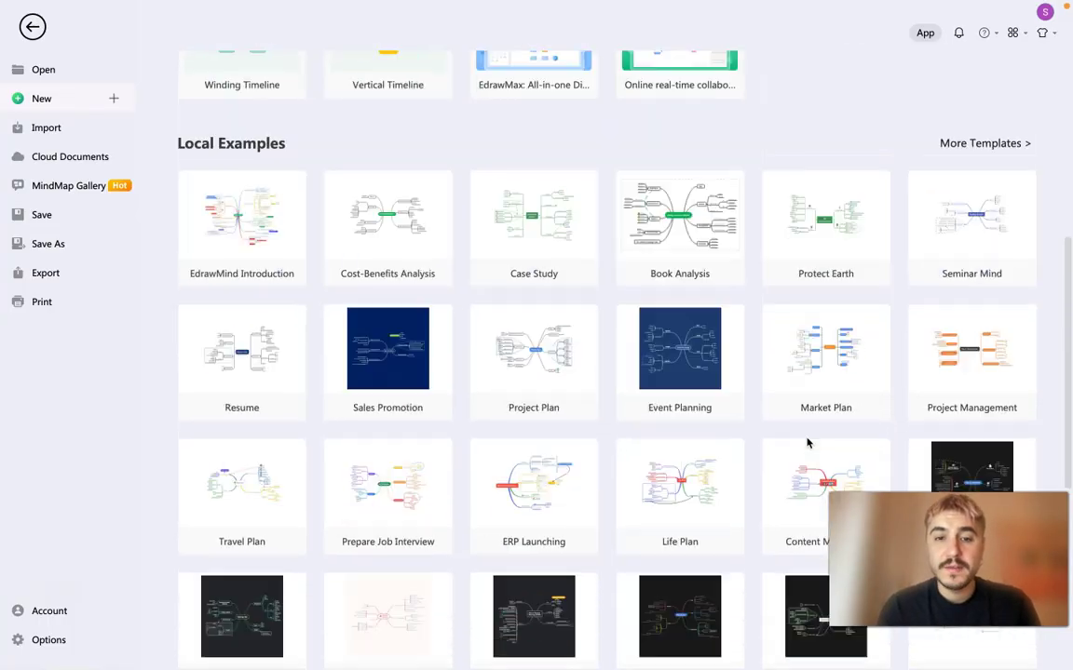
{"action": "scroll", "coordinate": [806, 438], "scroll_direction": "down", "scroll_amount": 5}
{"action": "scroll", "coordinate": [808, 444], "scroll_direction": "down", "scroll_amount": 5}
{"action": "scroll", "coordinate": [808, 444], "scroll_direction": "up", "scroll_amount": 4}
{"action": "scroll", "coordinate": [808, 443], "scroll_direction": "up", "scroll_amount": 7}
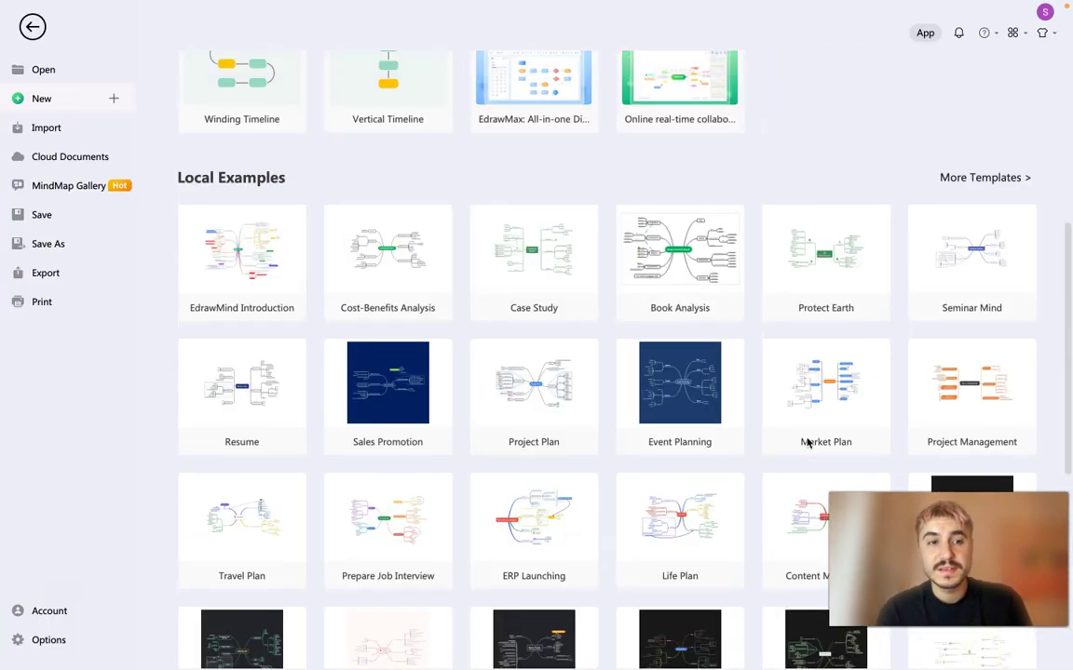
{"action": "scroll", "coordinate": [808, 443], "scroll_direction": "up", "scroll_amount": 3}
{"action": "scroll", "coordinate": [808, 443], "scroll_direction": "up", "scroll_amount": 5}
{"action": "scroll", "coordinate": [808, 443], "scroll_direction": "down", "scroll_amount": 2}
{"action": "scroll", "coordinate": [808, 443], "scroll_direction": "down", "scroll_amount": 4}
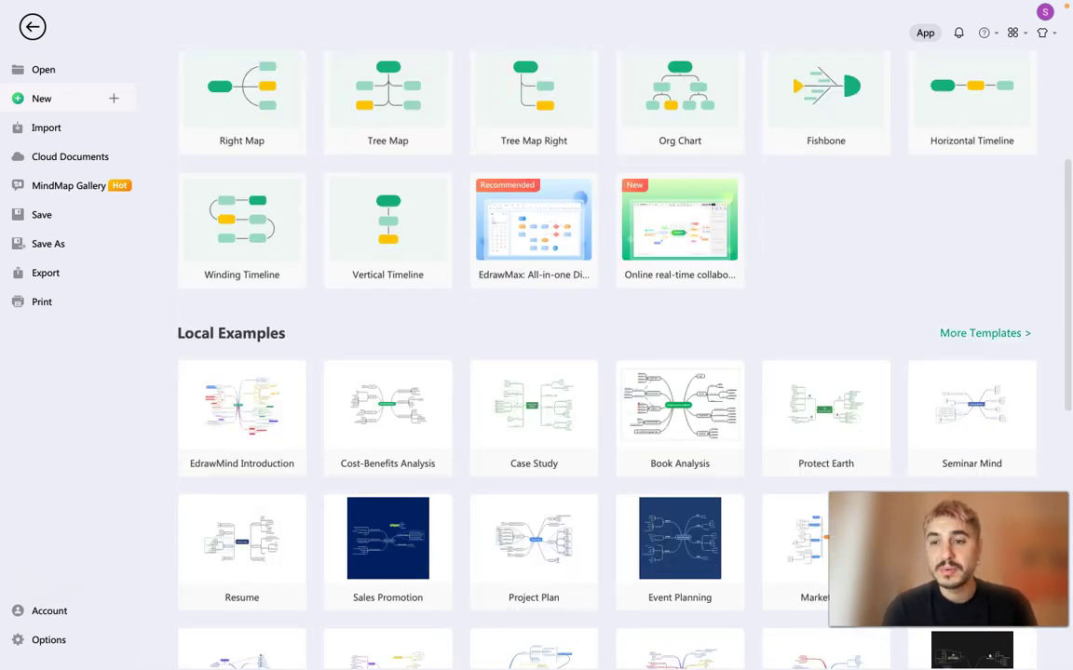
Open the MindMap Gallery of shared templates, such as A Triumph of Surgery
{"action": "left_click", "coordinate": [985, 333]}
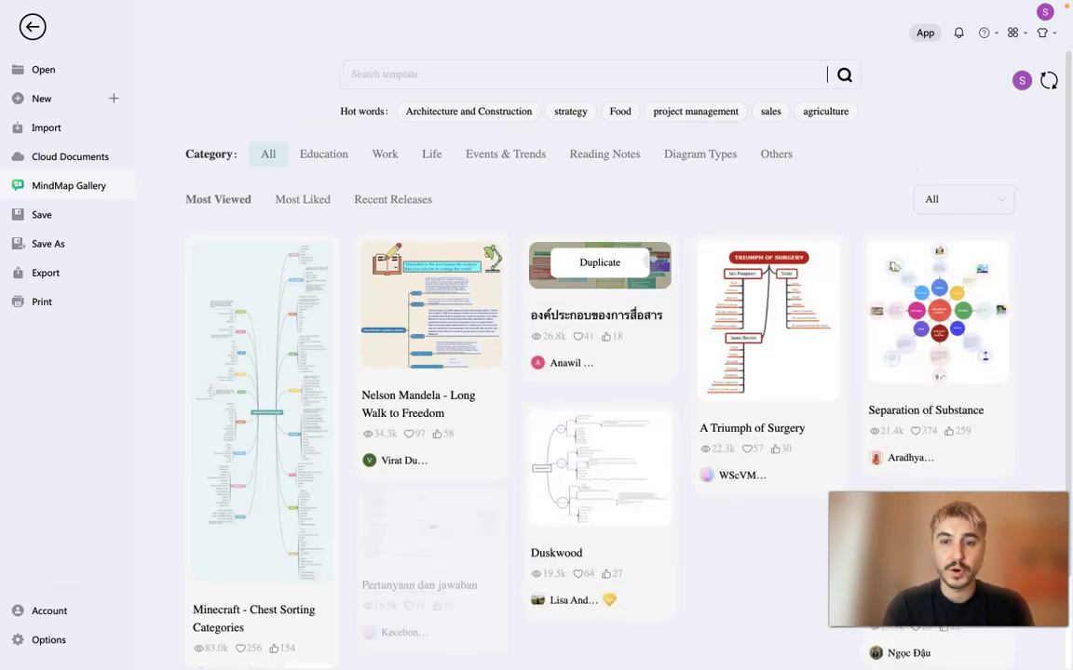
{"action": "scroll", "coordinate": [559, 244], "scroll_direction": "down", "scroll_amount": 5}
{"action": "scroll", "coordinate": [559, 244], "scroll_direction": "up", "scroll_amount": 5}
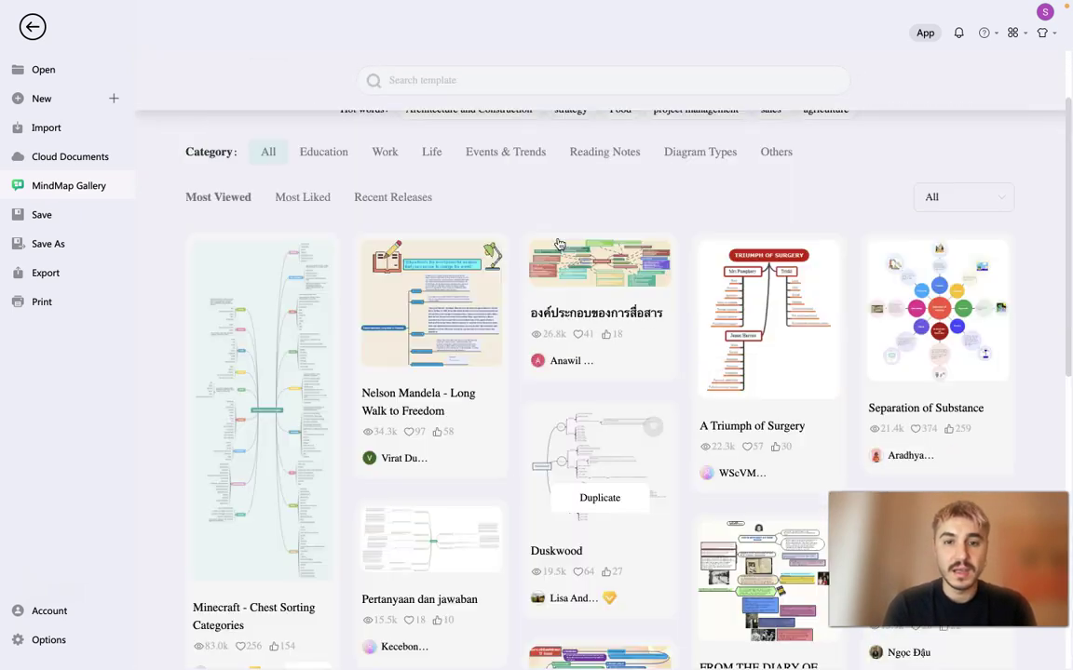